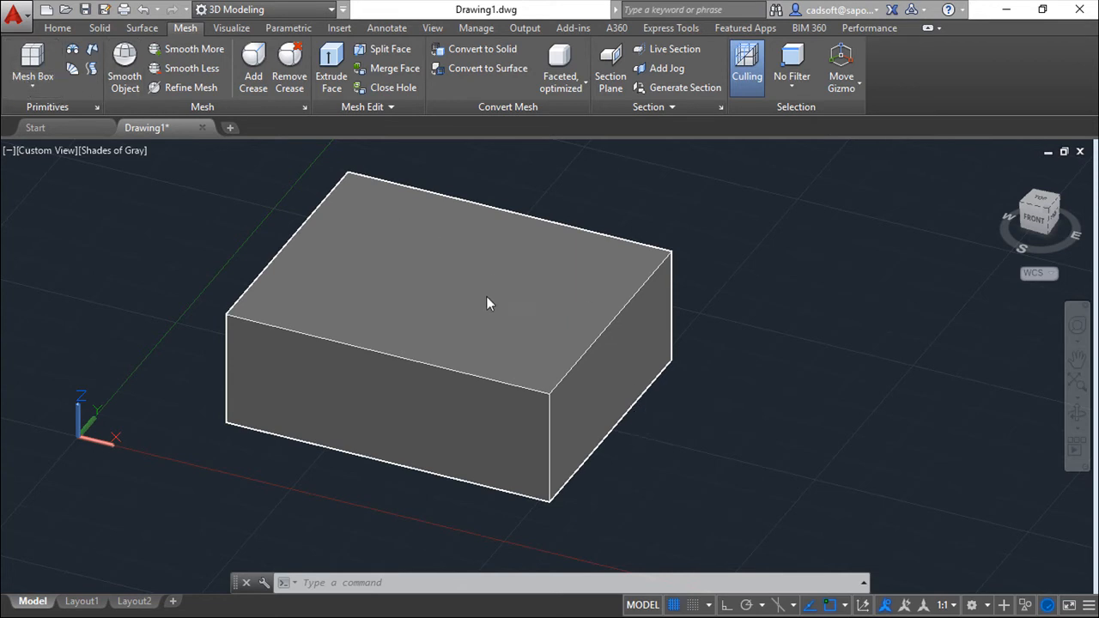
key("Escape")
key("Escape")
left_click(523, 309)
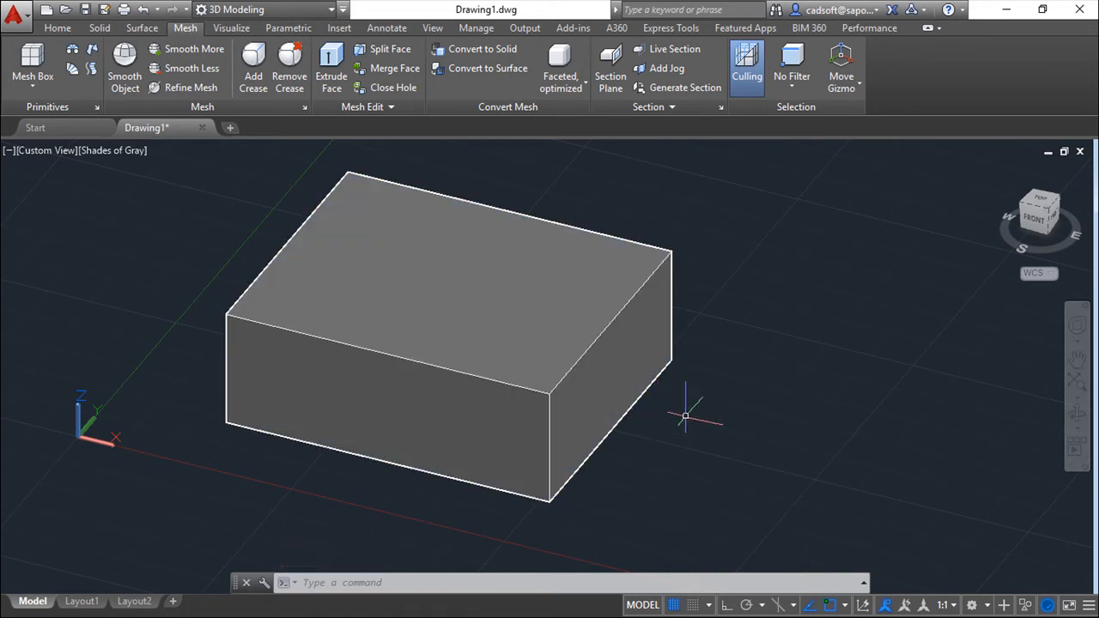
key("Escape")
key("Escape")
key("Escape")
mouse_move(481, 266)
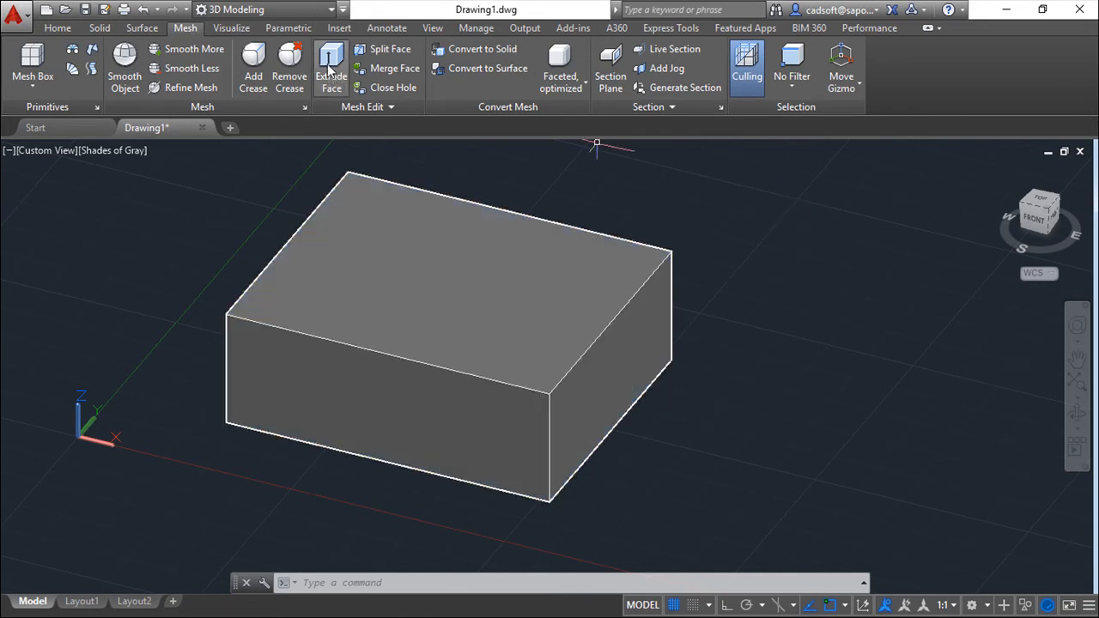
left_click(330, 60)
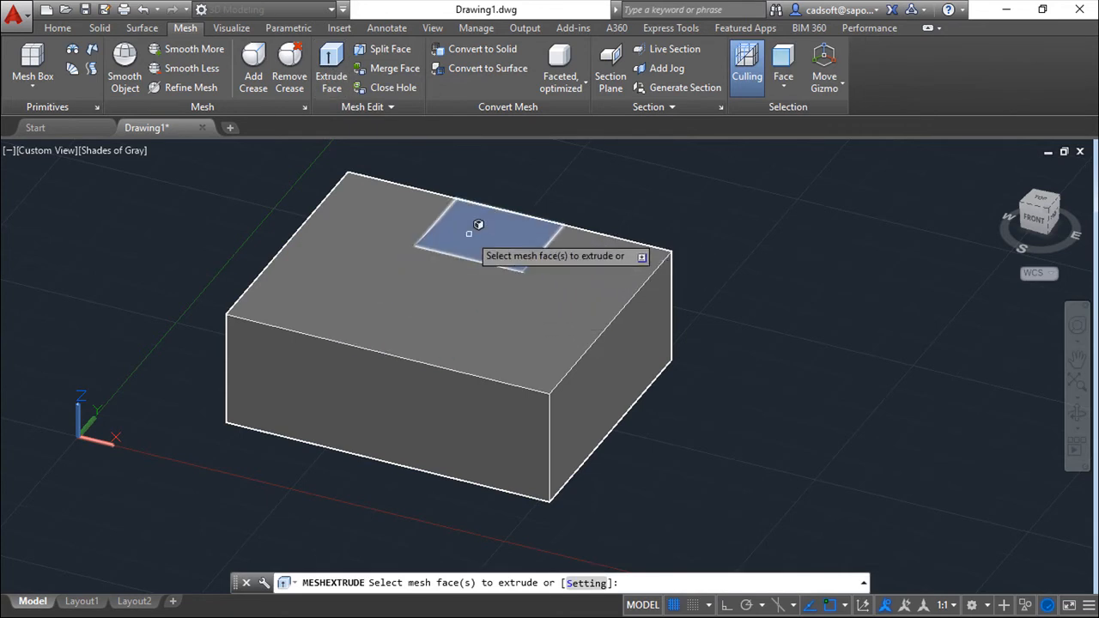
left_click(486, 218)
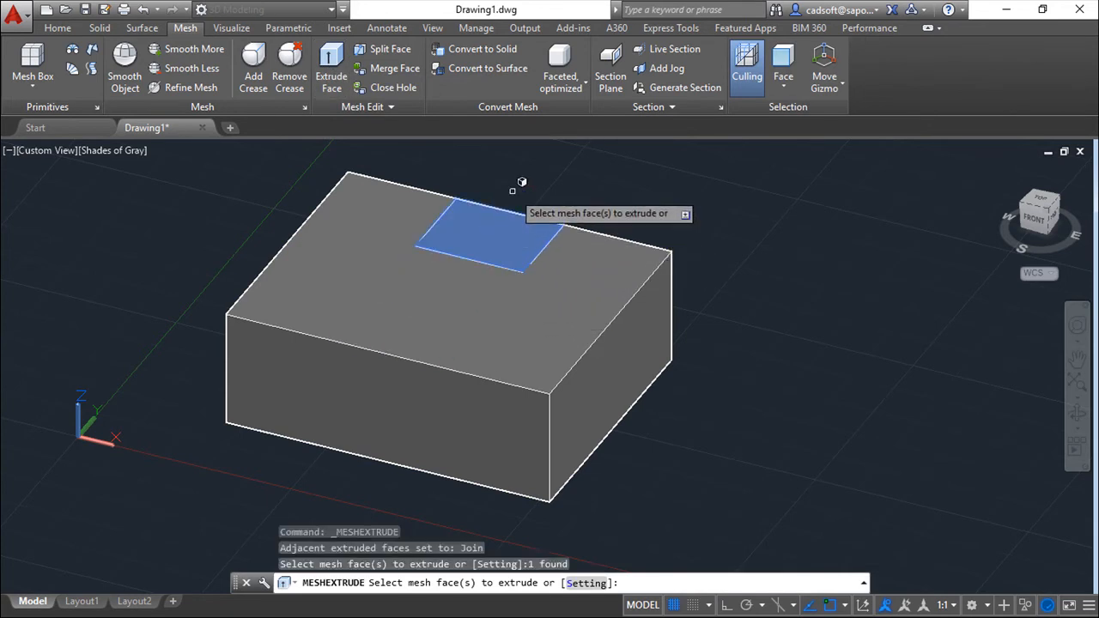
key("Return")
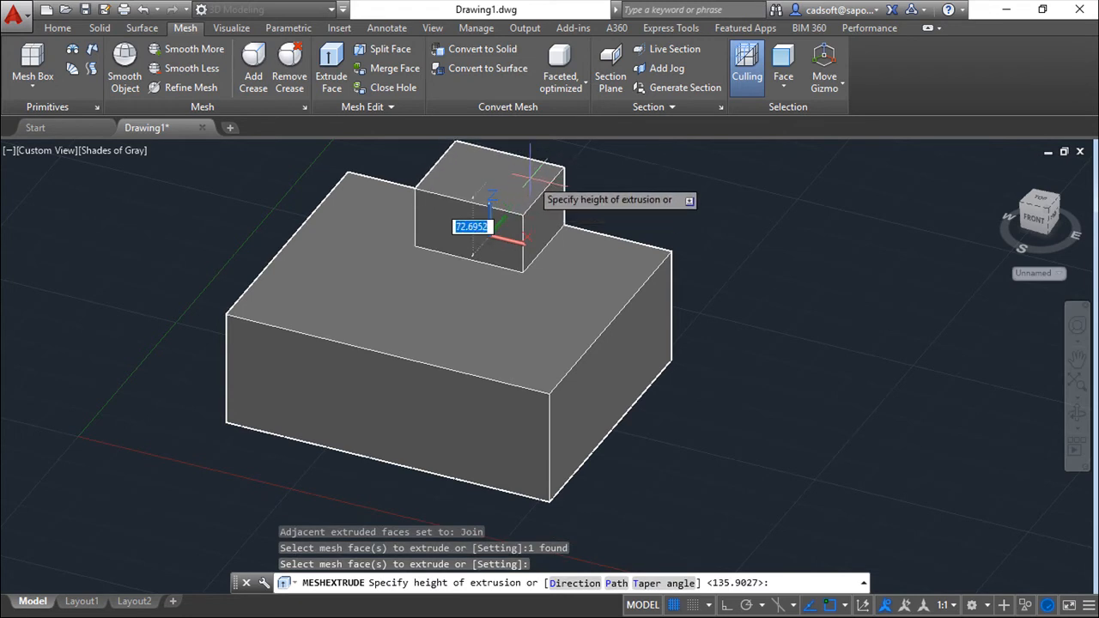
key("Escape")
key("Escape")
key("Escape")
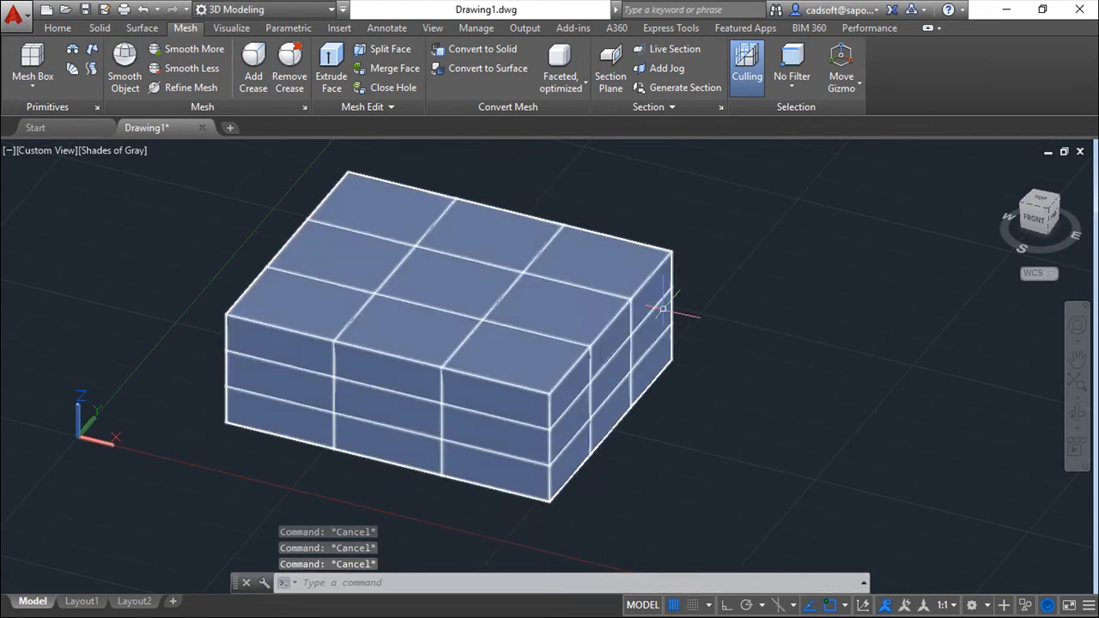
Filter selection to vertices and move a vertex on the mesh box's east top edge upward along Z and outward along X
middle_click_drag(748, 324, 735, 344)
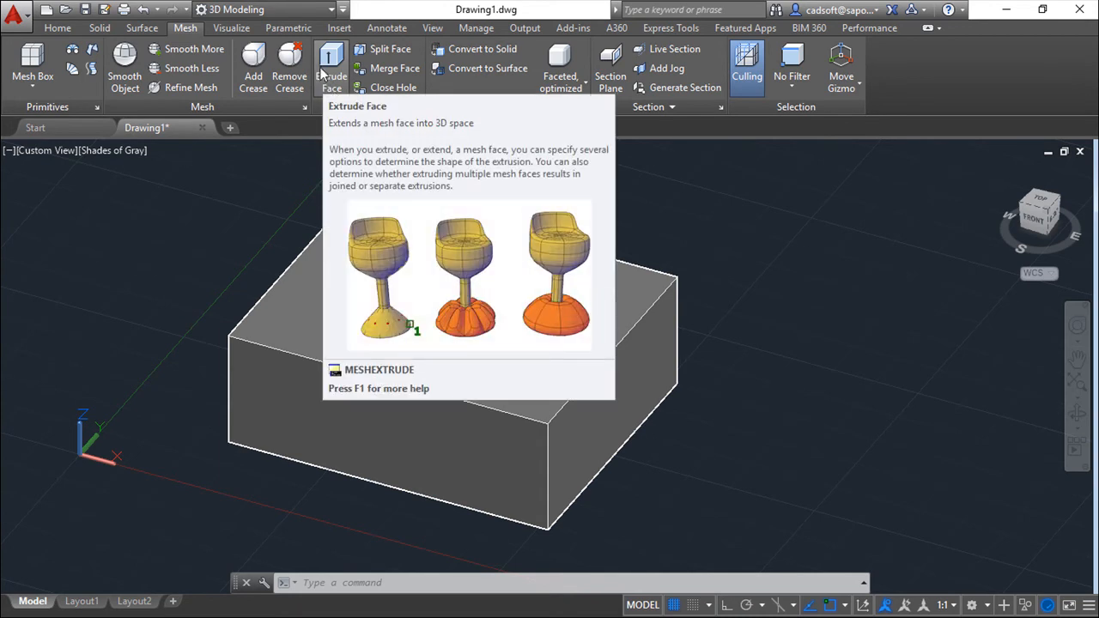
left_click(793, 86)
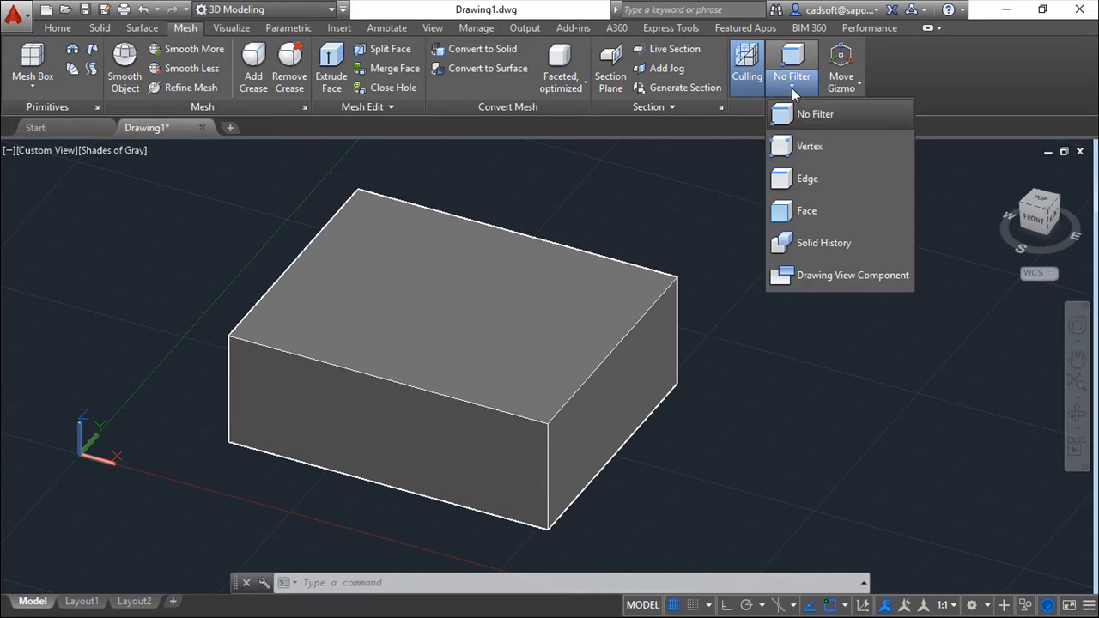
left_click(804, 148)
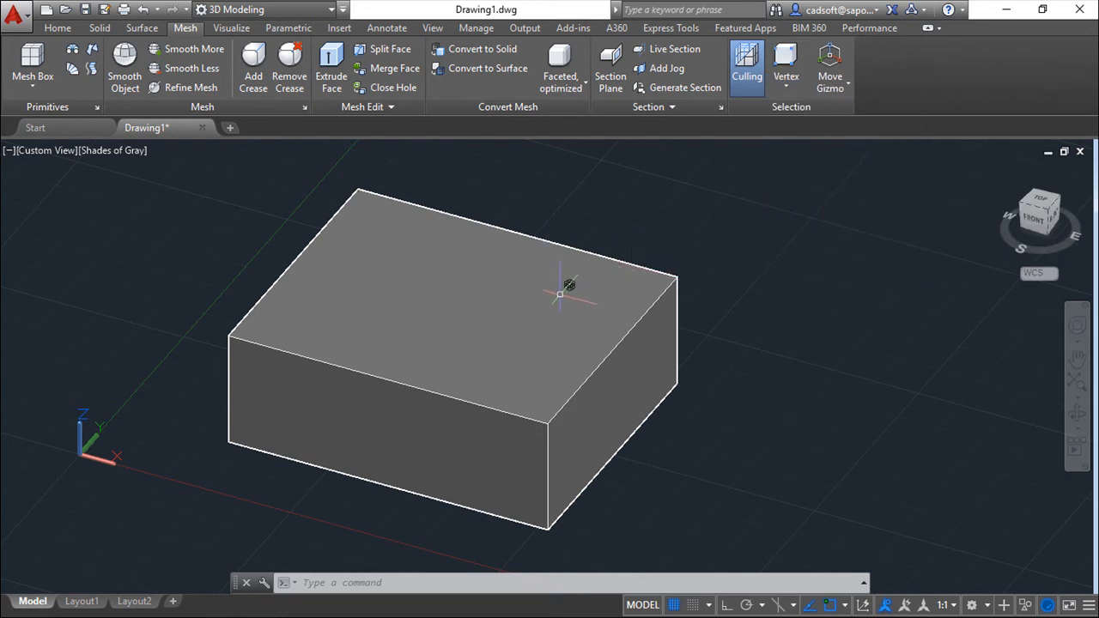
left_click(635, 324)
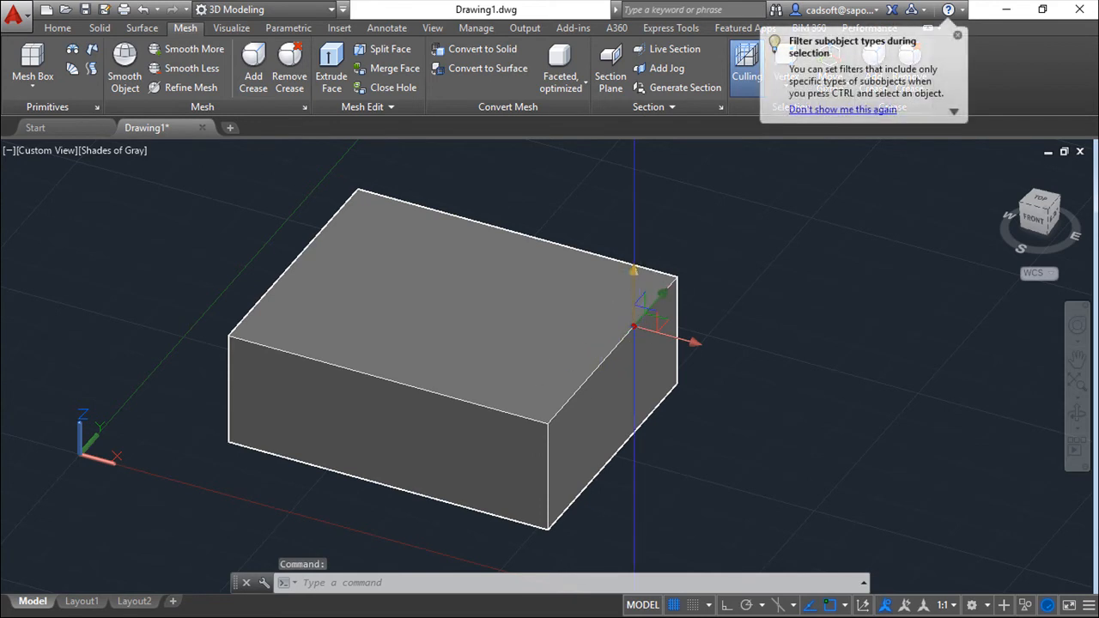
left_click(634, 273)
left_click(634, 248)
left_click(694, 263)
left_click(683, 262)
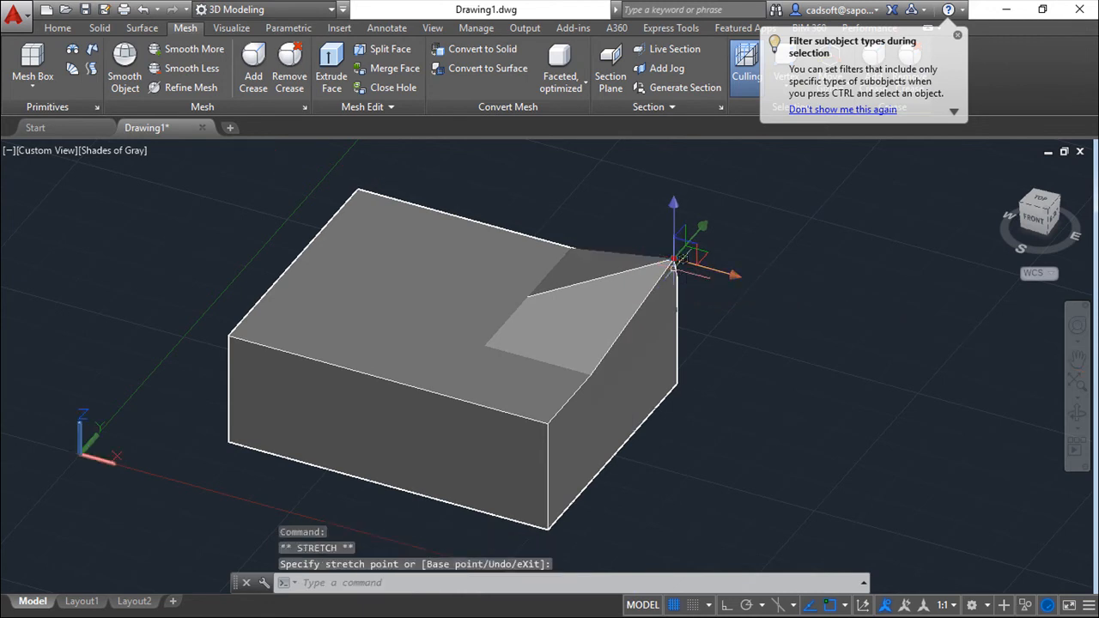
key("Escape")
key("Escape")
key("Escape")
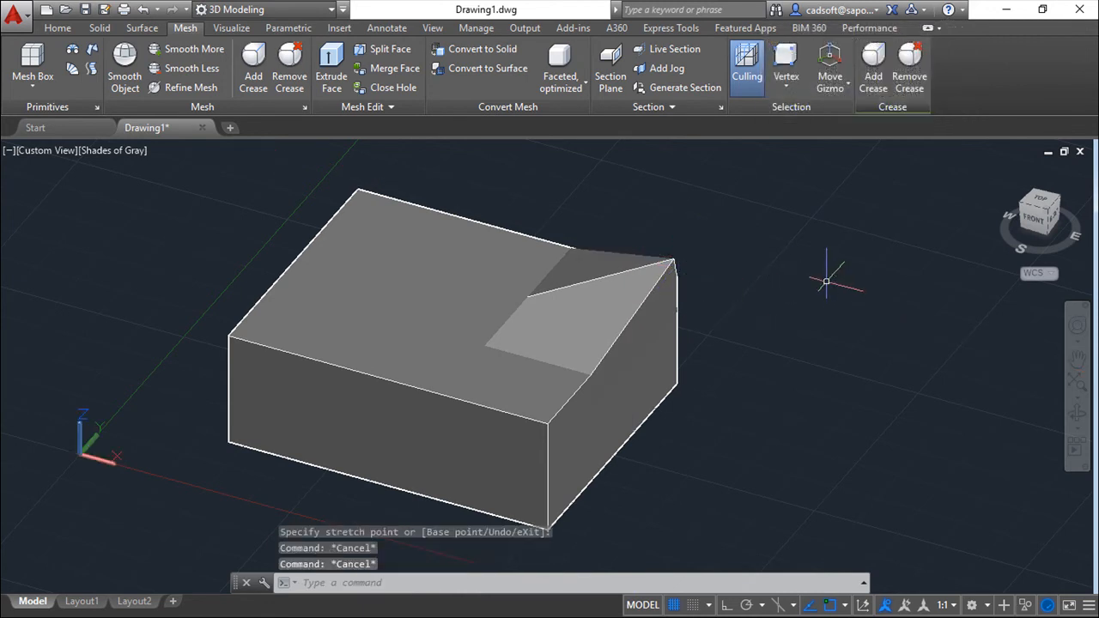
Filter selection to edges and raise the top edge running inward from the pulled vertex along the Z axis
middle_click_drag(798, 313, 841, 297)
mouse_move(802, 360)
middle_mouse_down("shift")
mouse_move(675, 381)
mouse_move(726, 399)
mouse_move(776, 373)
mouse_move(790, 377)
middle_mouse_up("shift")
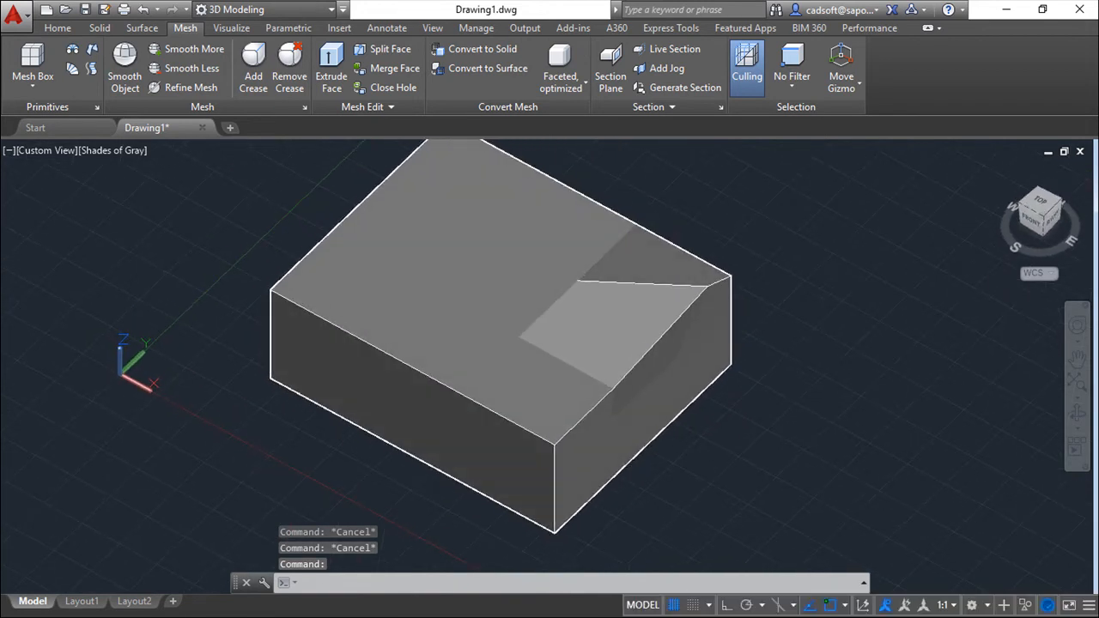
left_click(790, 82)
left_click(812, 177)
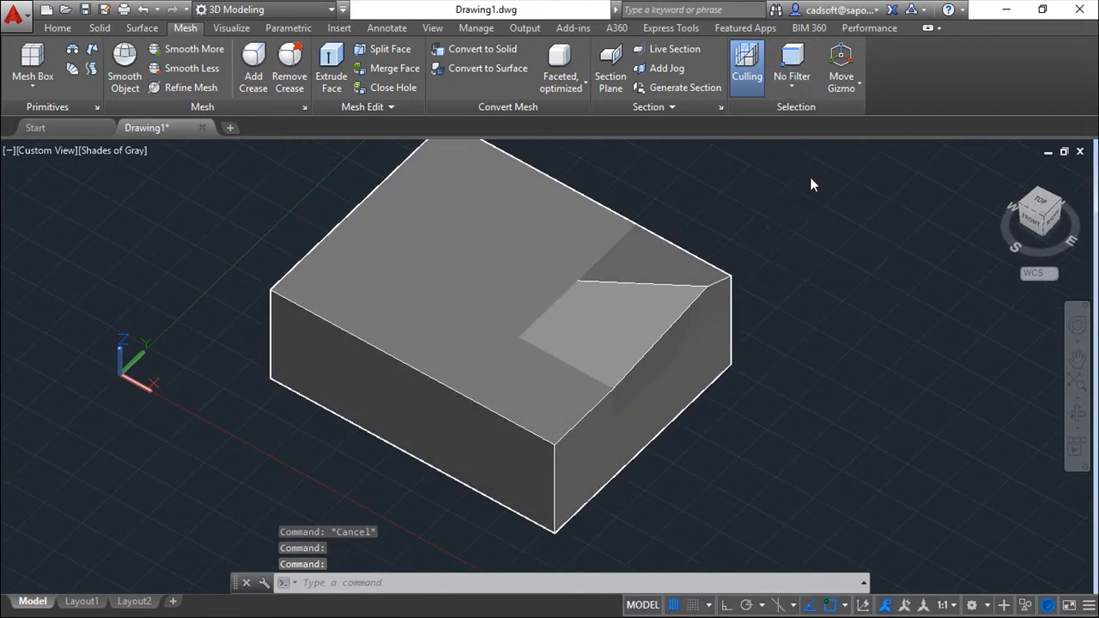
left_click(675, 282)
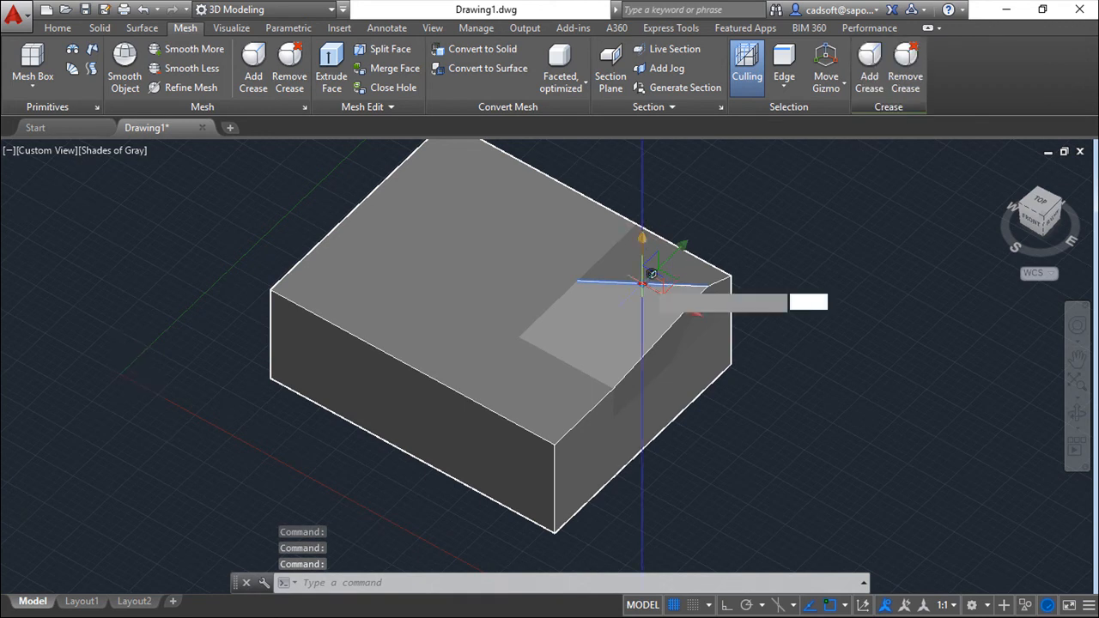
left_click(643, 270)
left_click(644, 246)
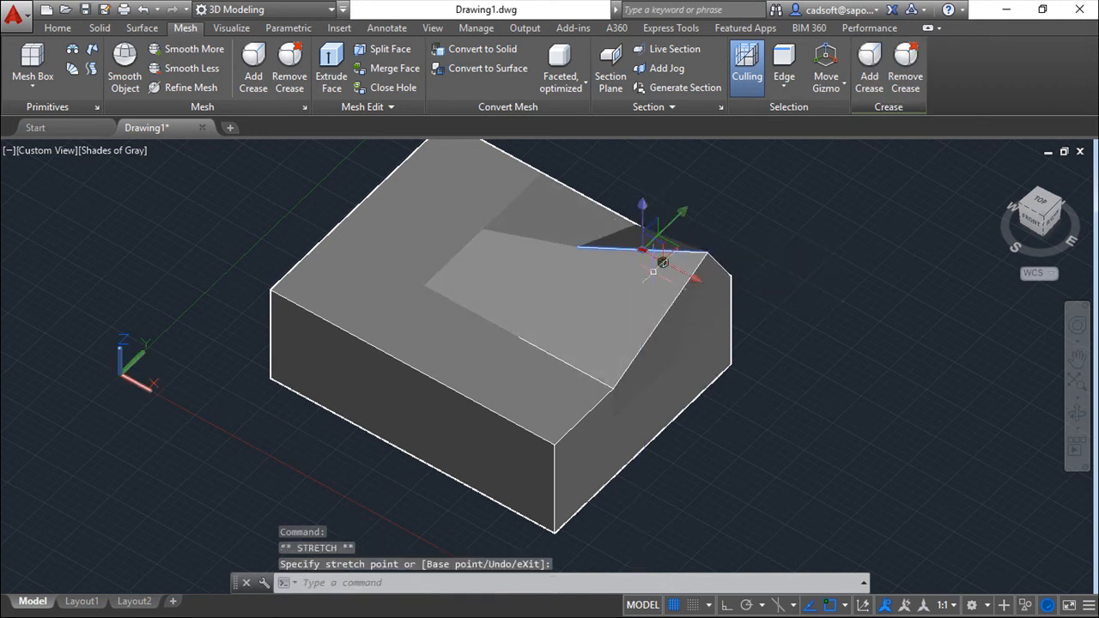
key("Escape")
key("Escape")
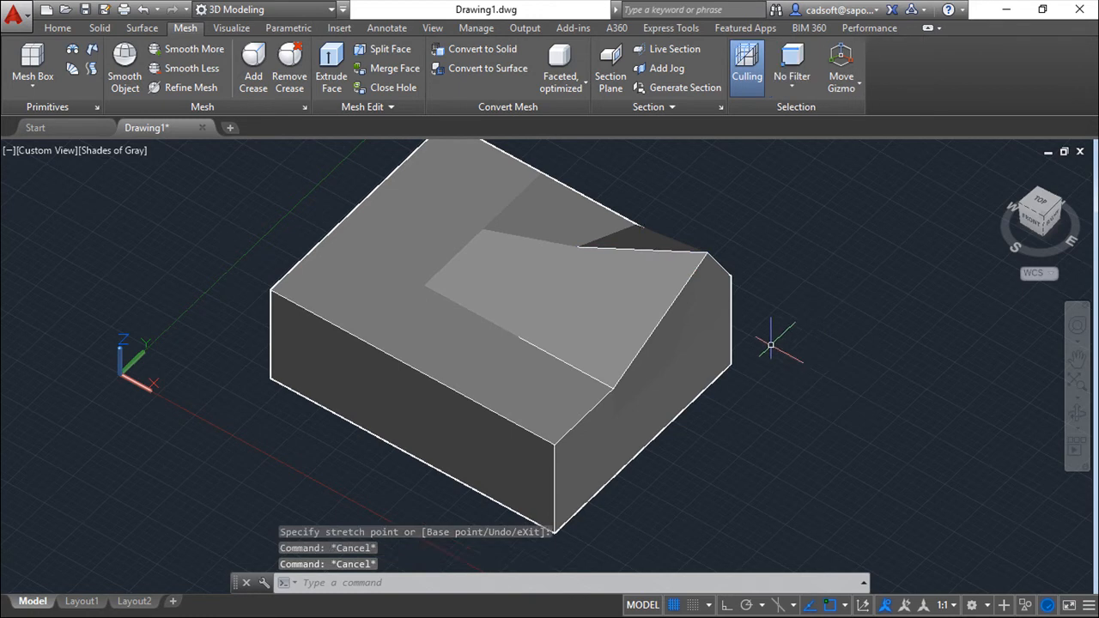
Increase the smoothness of the whole mesh box by one level with Smooth More
middle_click_drag(734, 434, 398, 349, "shift")
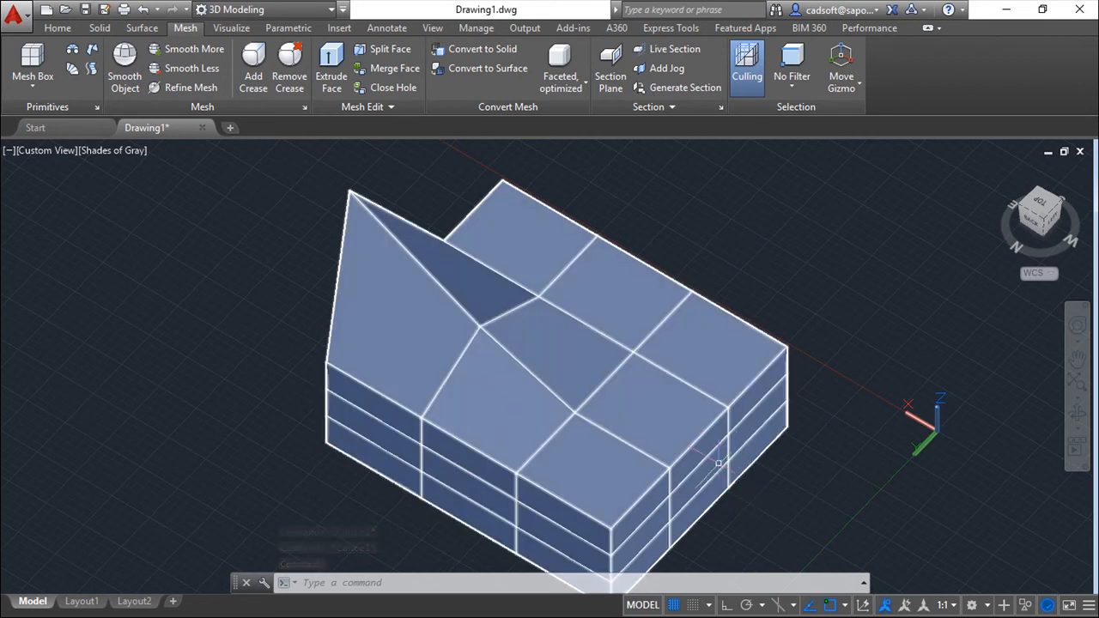
middle_click_drag(750, 451, 739, 391)
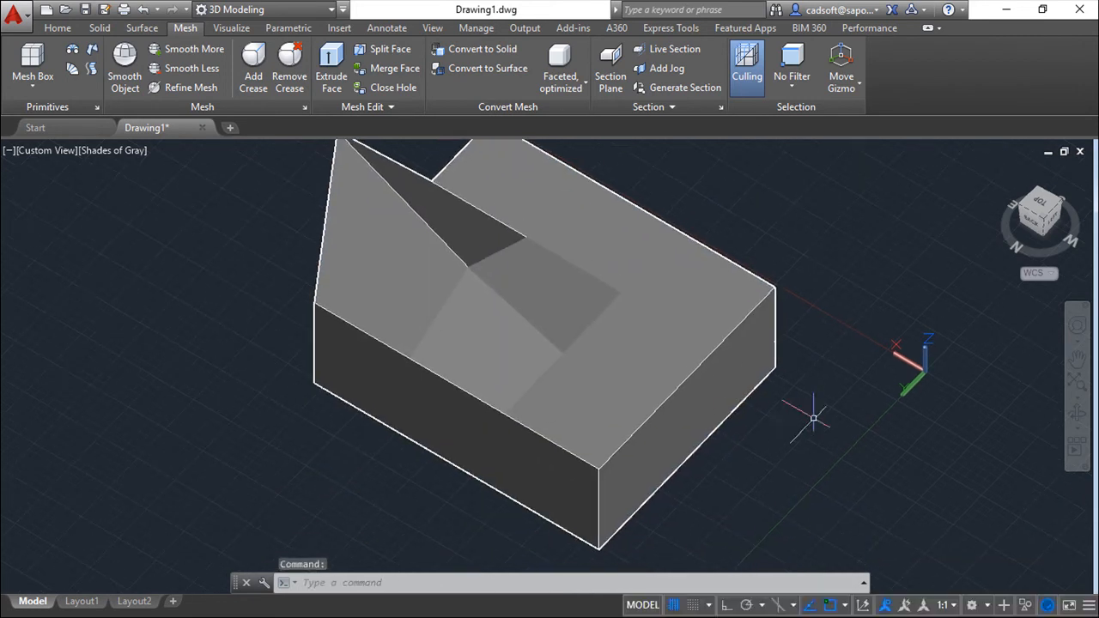
middle_click_drag(593, 404, 627, 395, "shift")
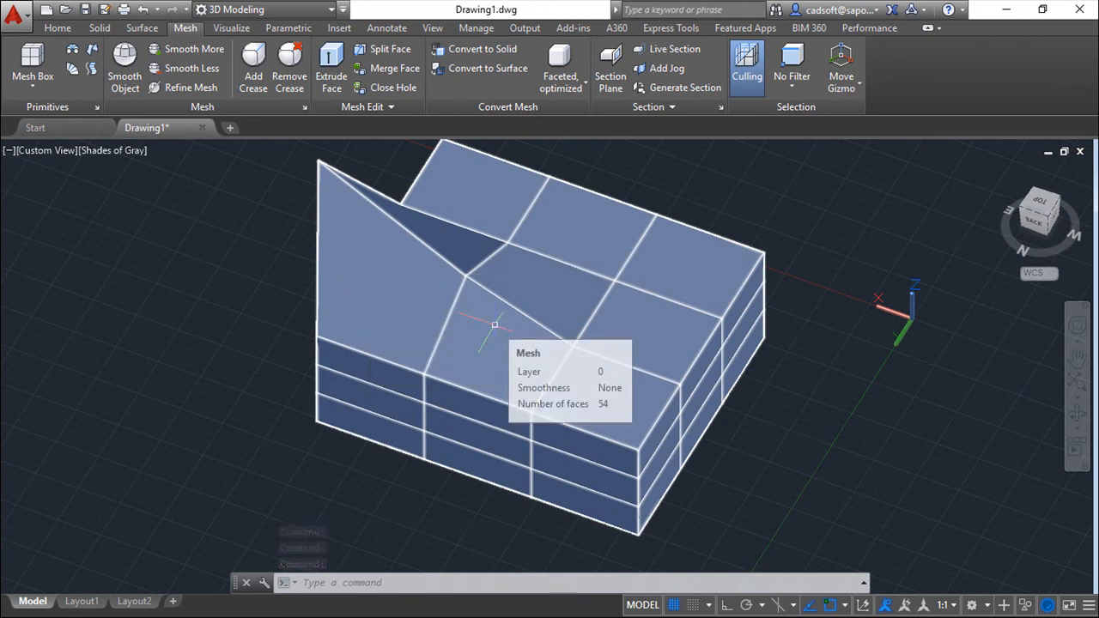
key("Escape")
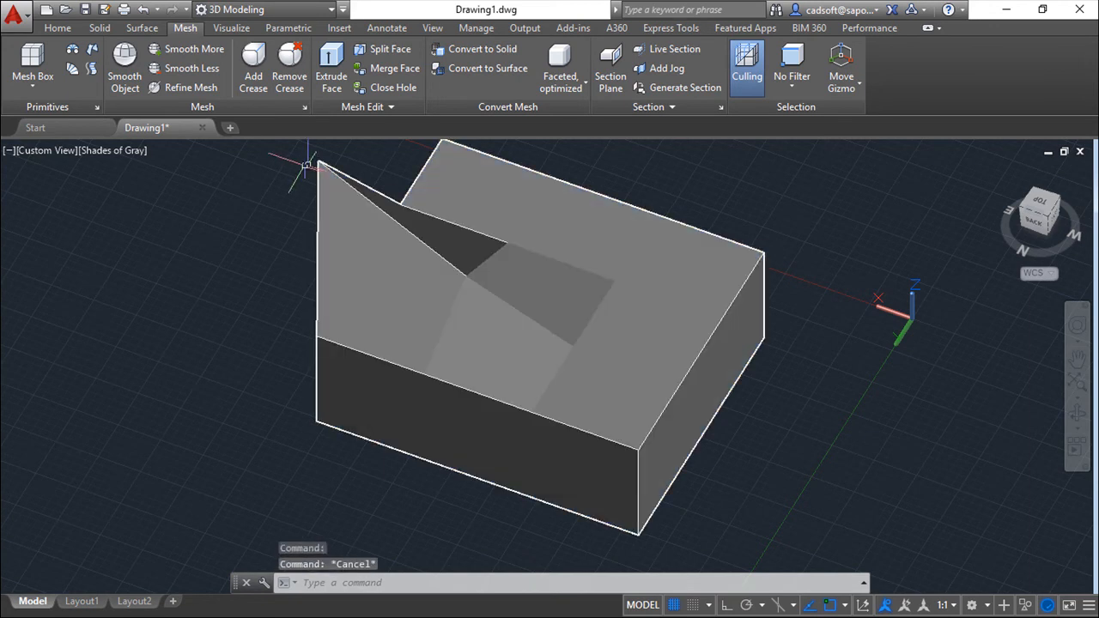
left_click(194, 49)
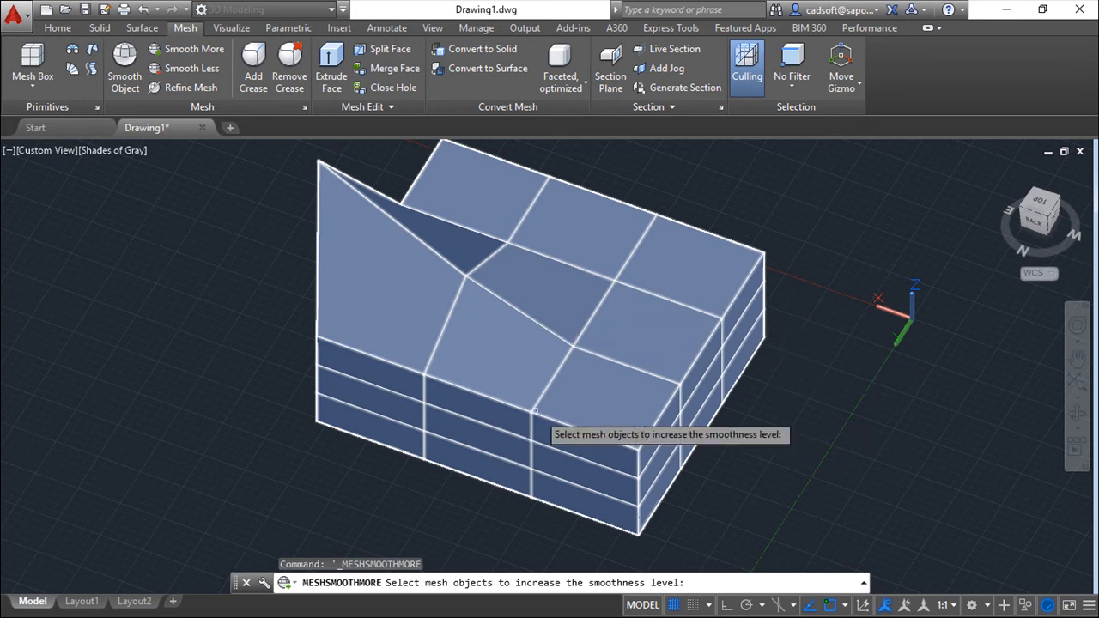
left_click(577, 300)
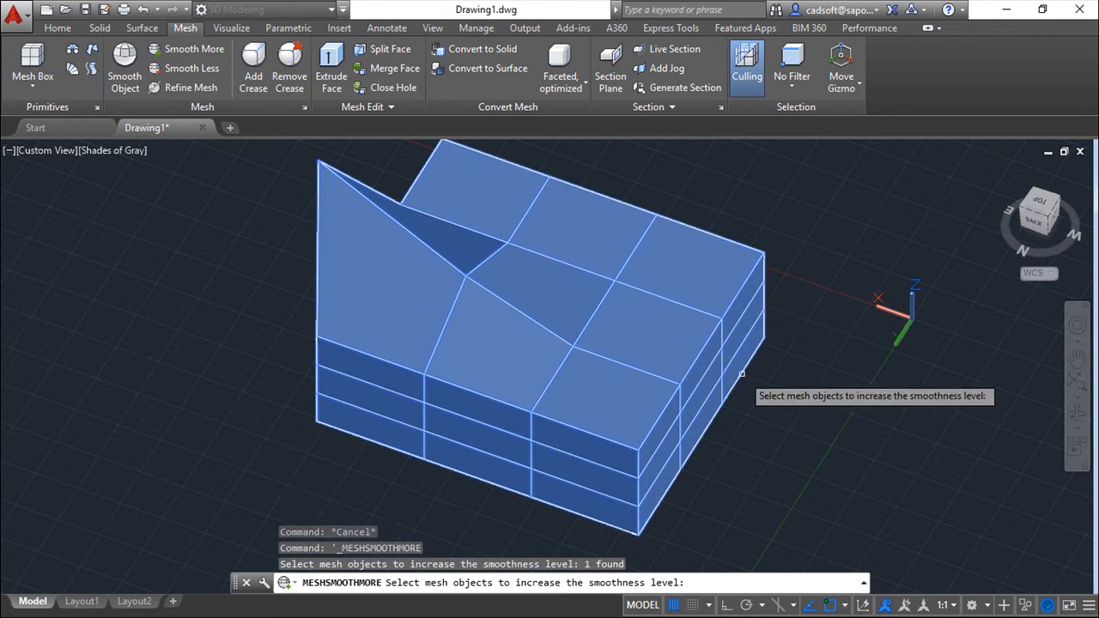
key("Return")
Filter selection to faces and refine the large face on the raised corner of the smoothed mesh
middle_click_drag(834, 414, 832, 403, "shift")
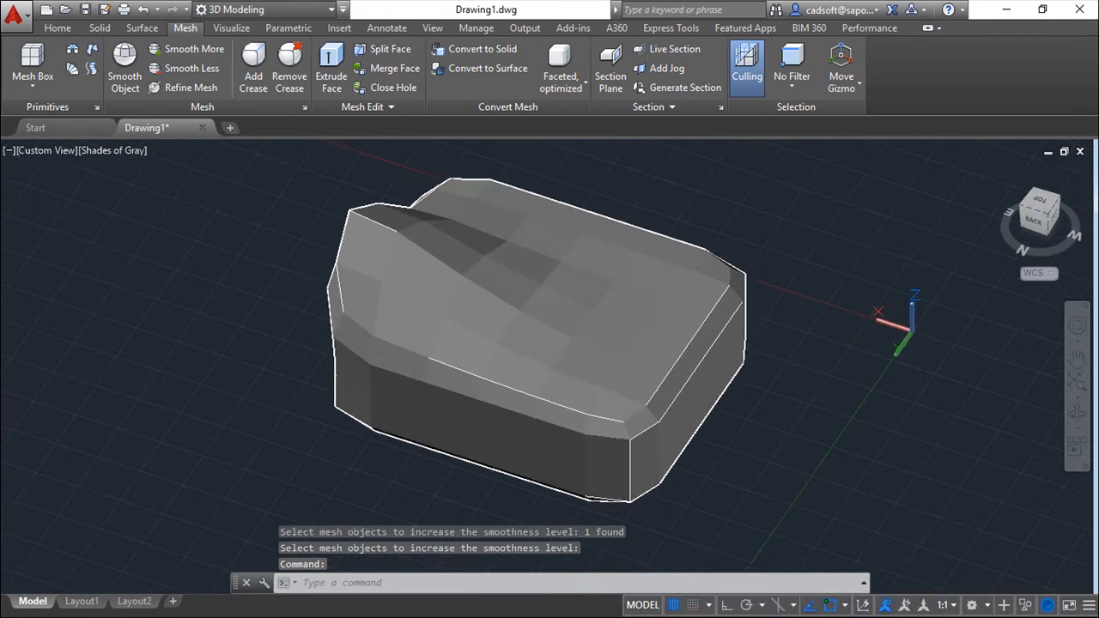
left_click(794, 80)
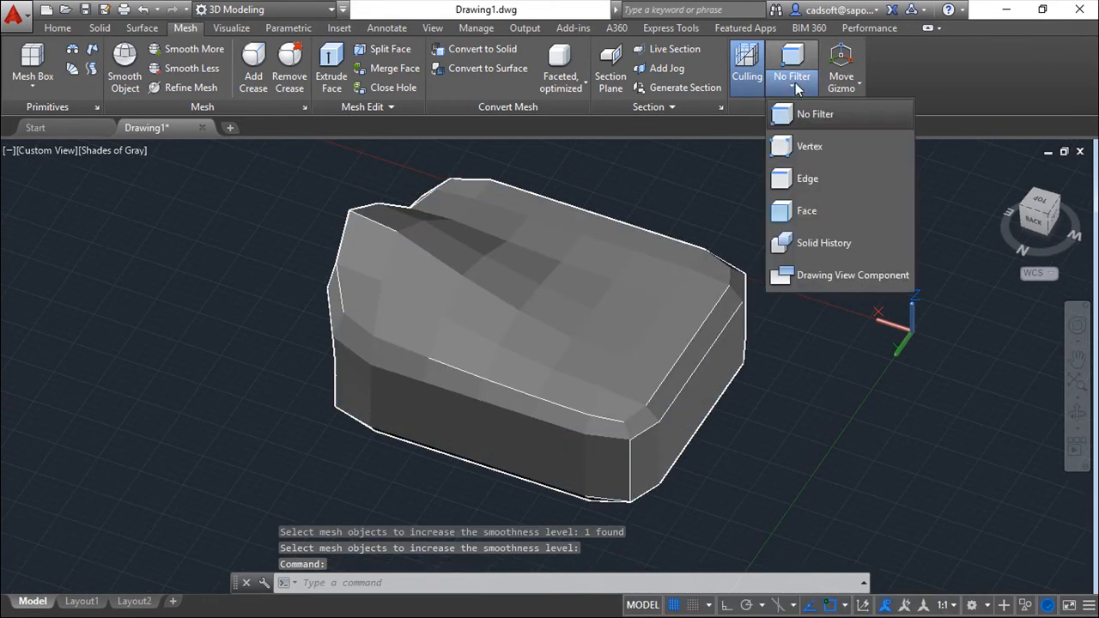
left_click(812, 212)
left_click(422, 264)
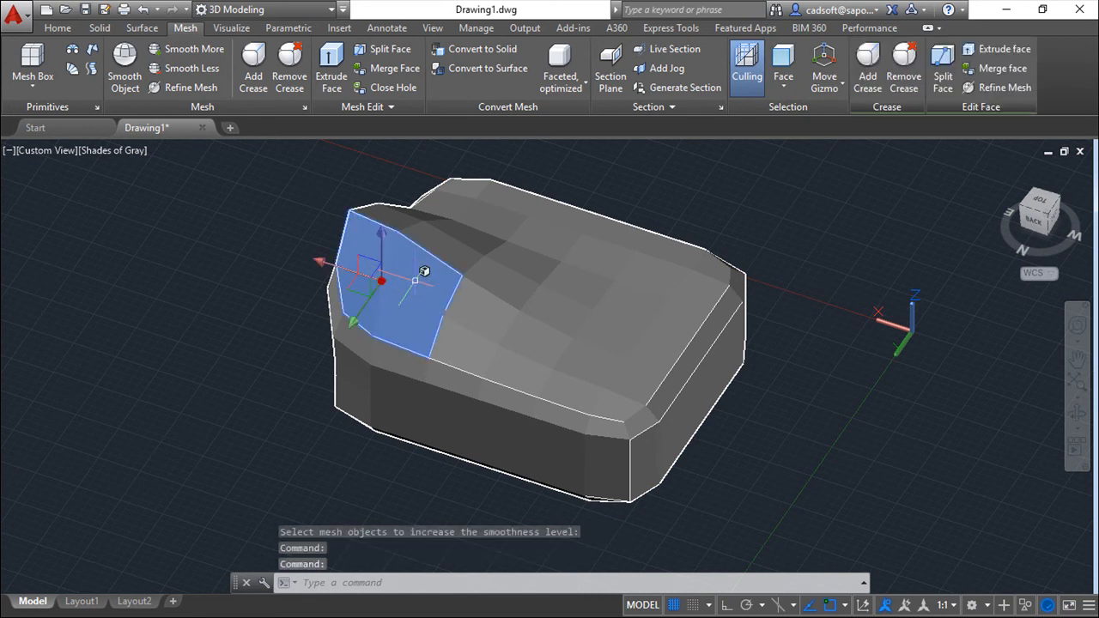
left_click(1003, 87)
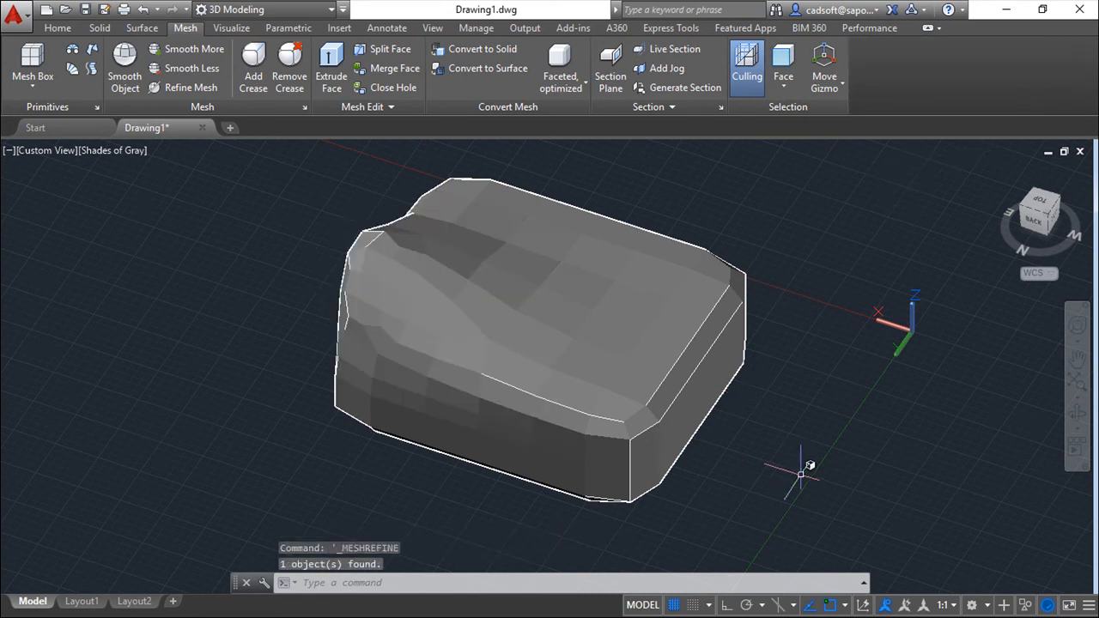
key("Escape")
key("Escape")
key("Escape")
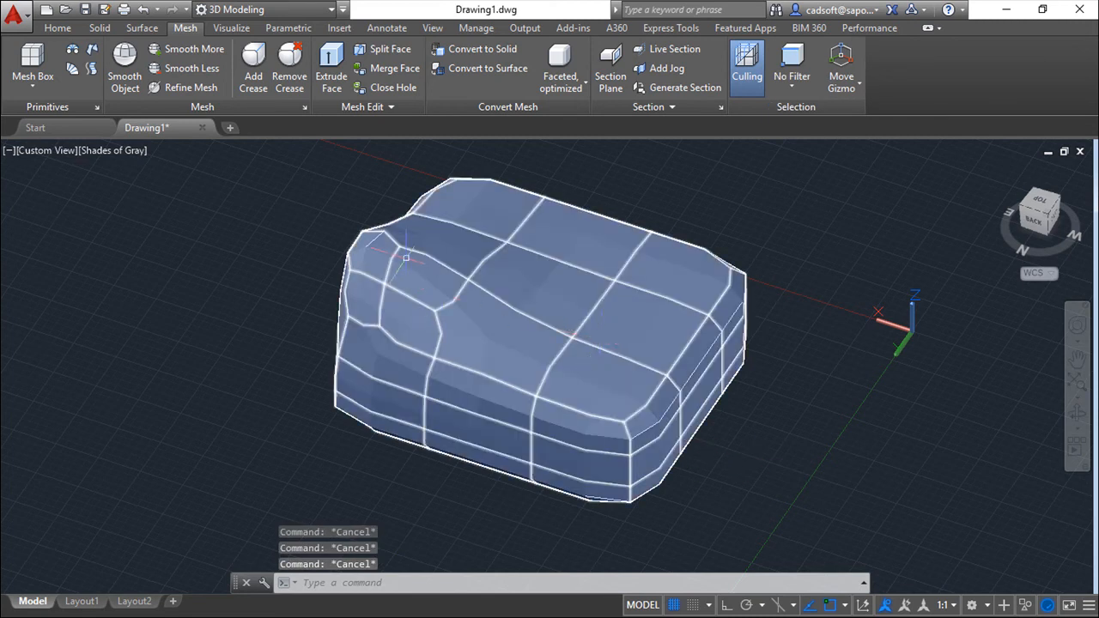
mouse_move(425, 321)
Filter selection to edges and use the Rotate gizmo to rotate the middle edge of the west top side about 96° around the X axis
left_click(792, 79)
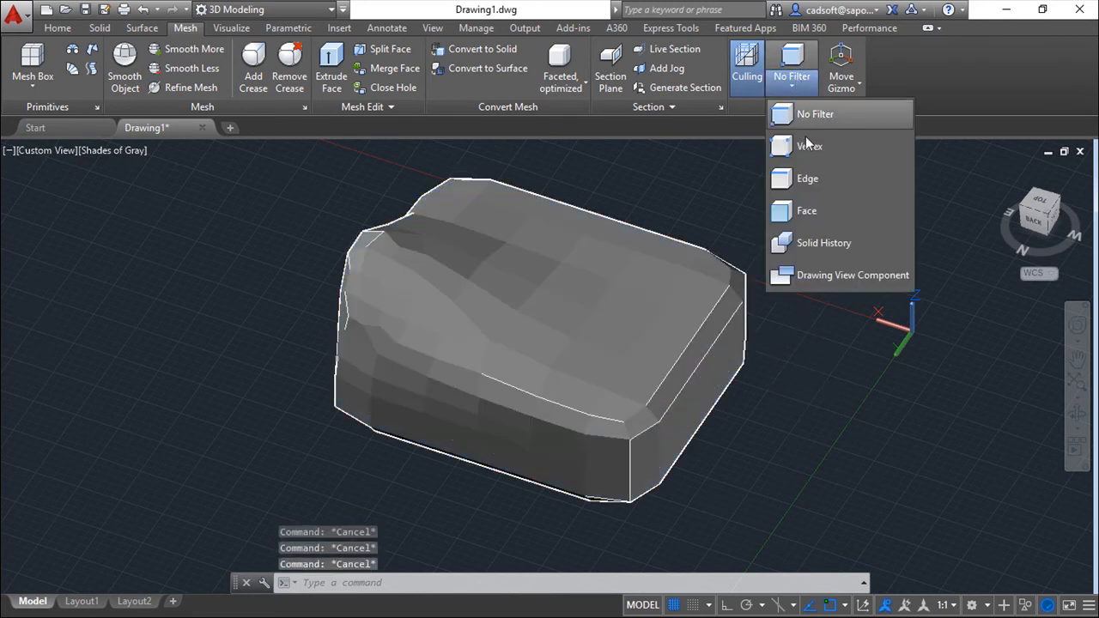
left_click(816, 179)
left_click(674, 361)
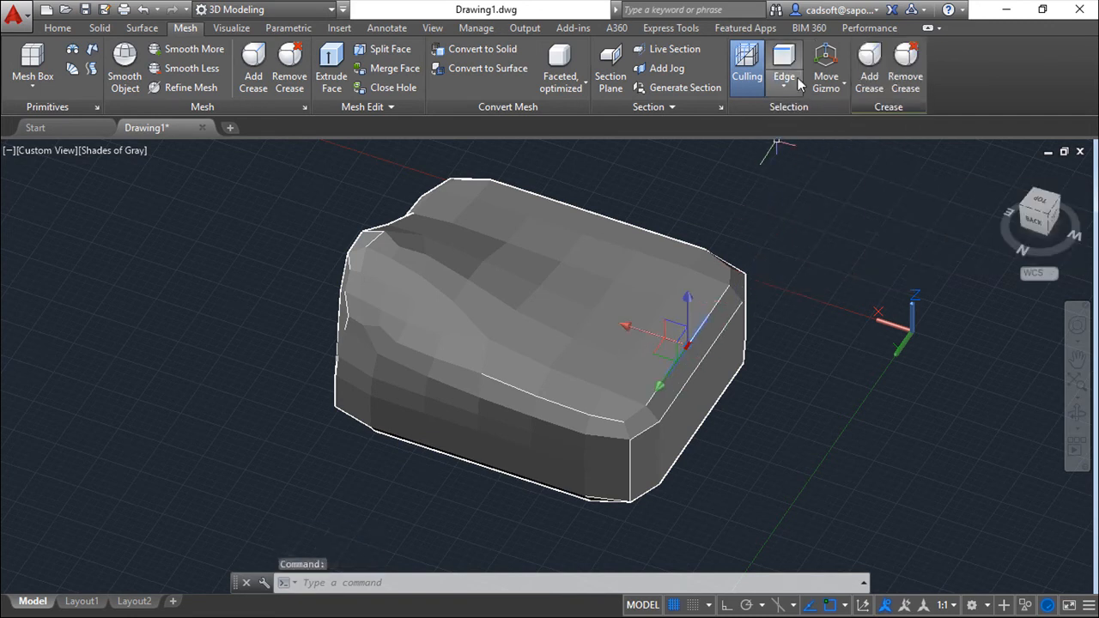
left_click(844, 85)
left_click(867, 148)
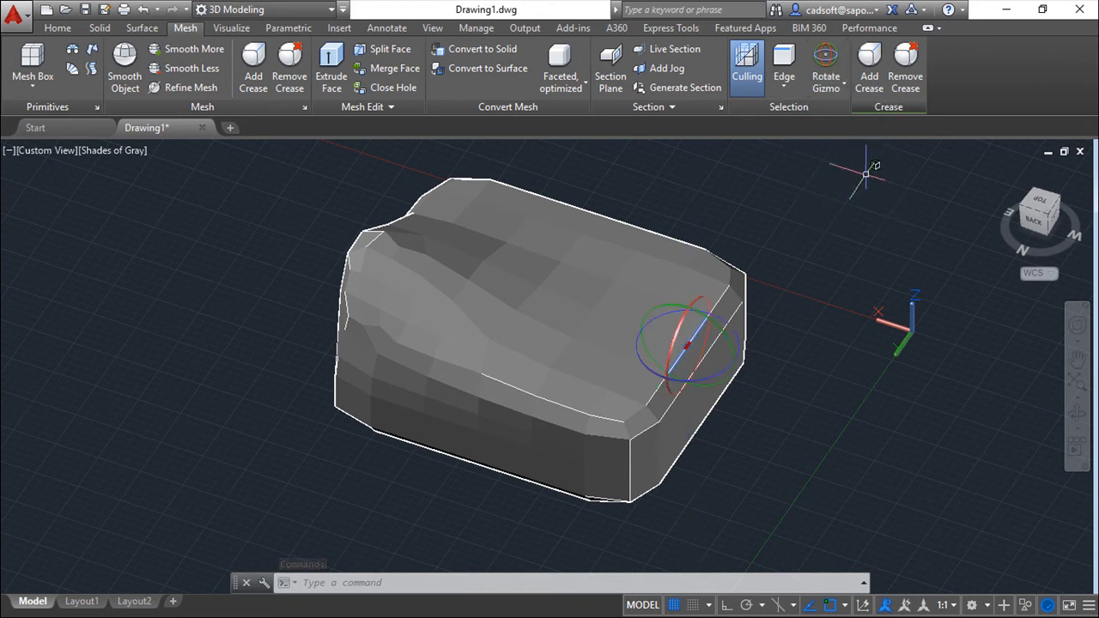
left_click(699, 304)
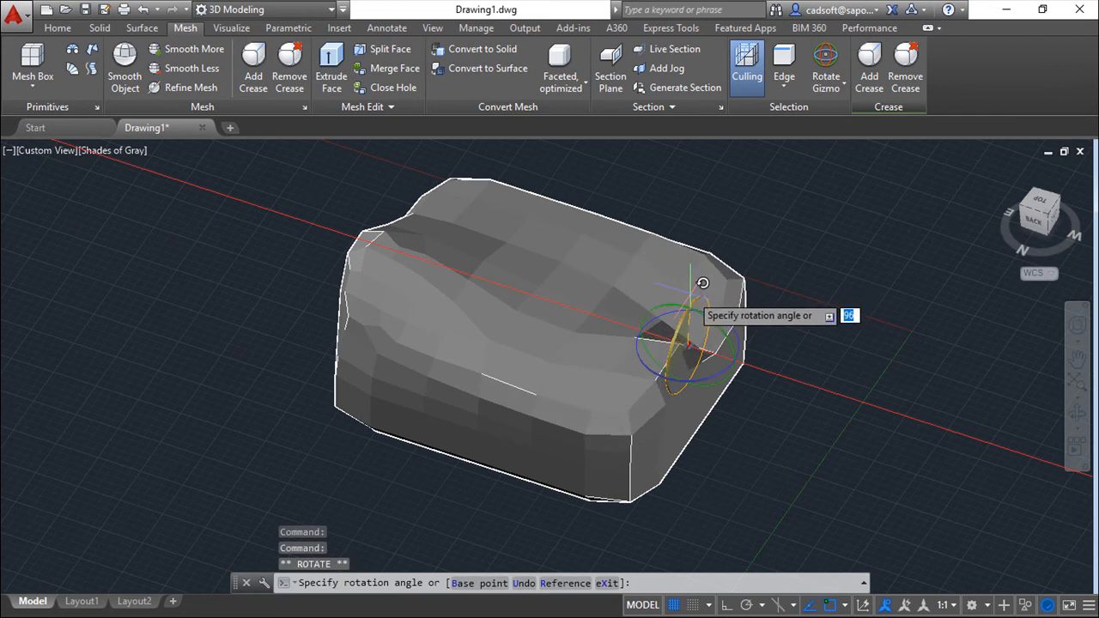
left_click(702, 284)
middle_click_drag(834, 385, 850, 416, "shift")
key("Escape")
key("Escape")
key("Escape")
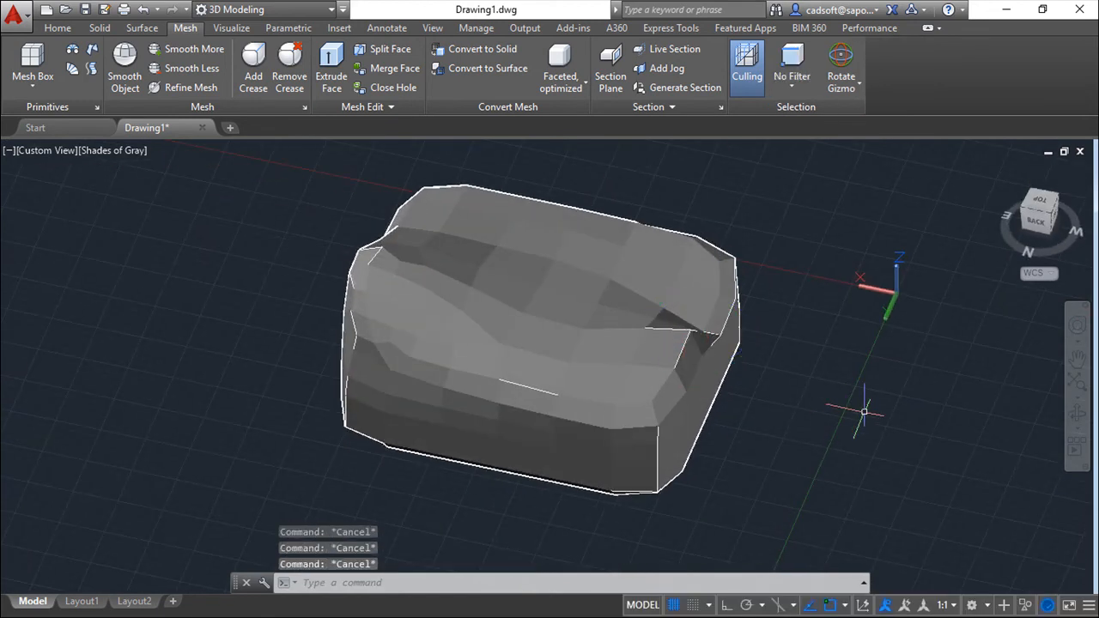
Add a crease with the value Always to the middle top face in the dip on the mesh's west side
middle_click_drag(841, 405, 541, 395, "shift")
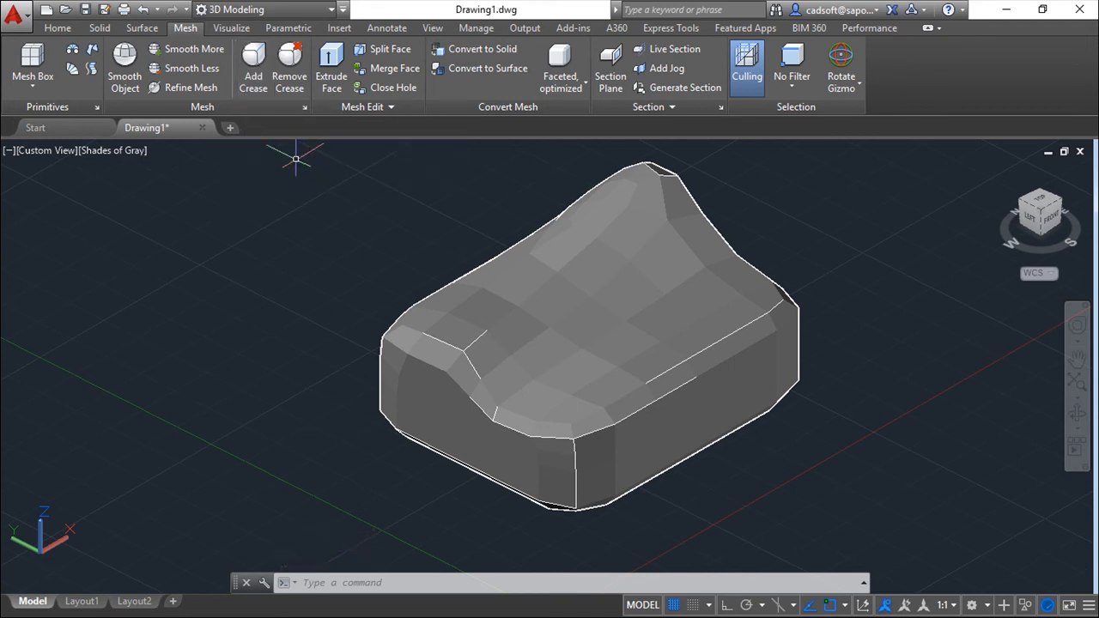
left_click(253, 68)
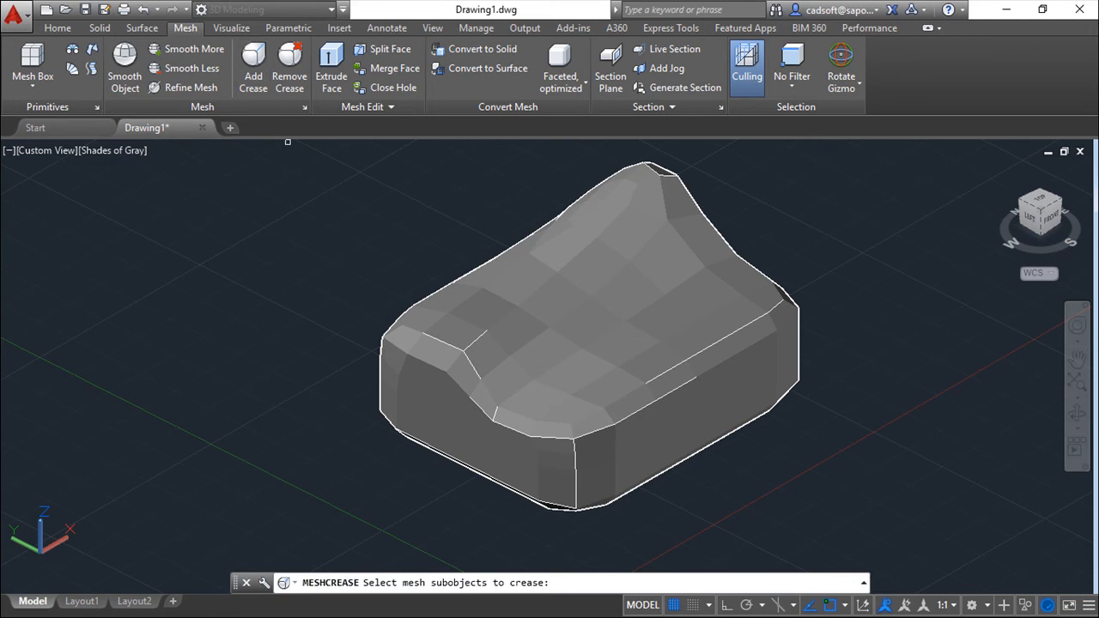
left_click(475, 352)
key("Return")
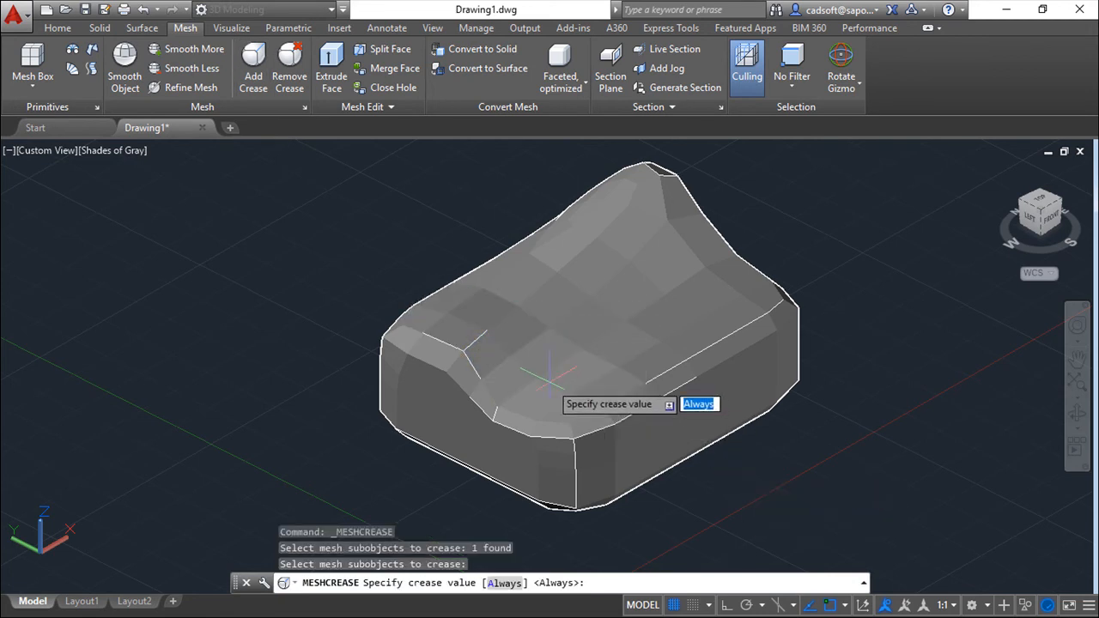
key("Return")
middle_click_drag(729, 488, 842, 488, "shift")
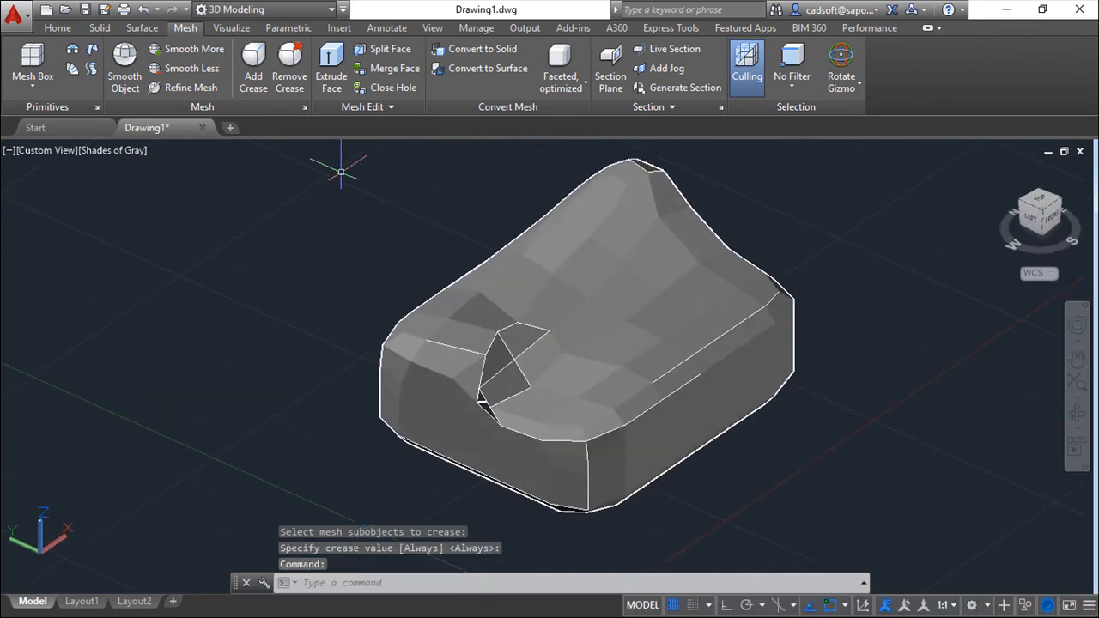
Remove the crease from the middle top face on the mesh's west side
left_click(290, 75)
left_click(502, 374)
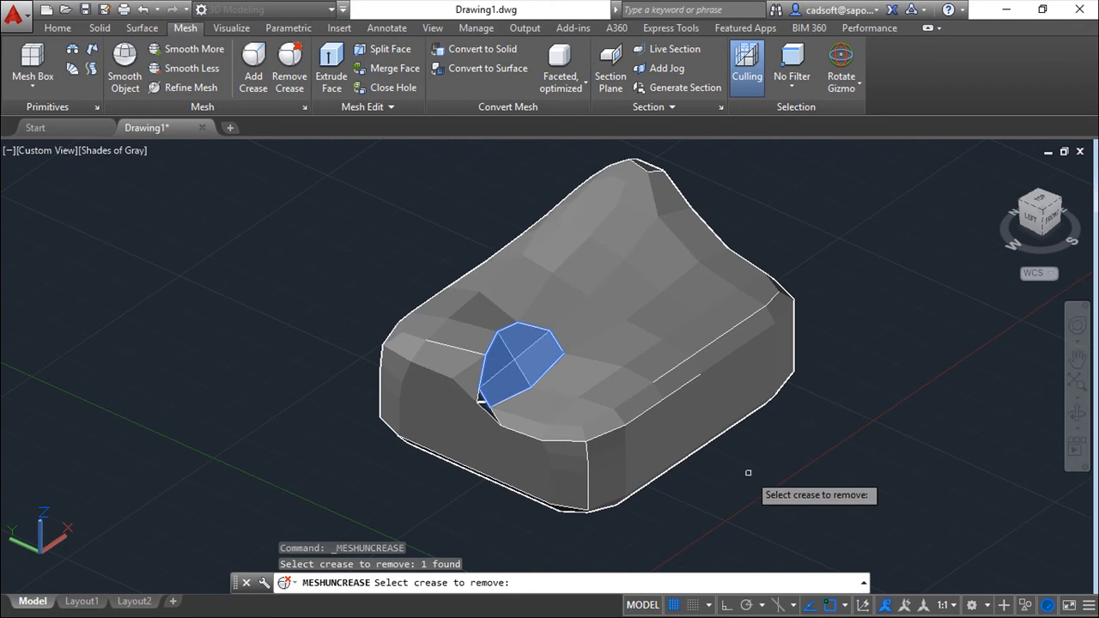
key("Return")
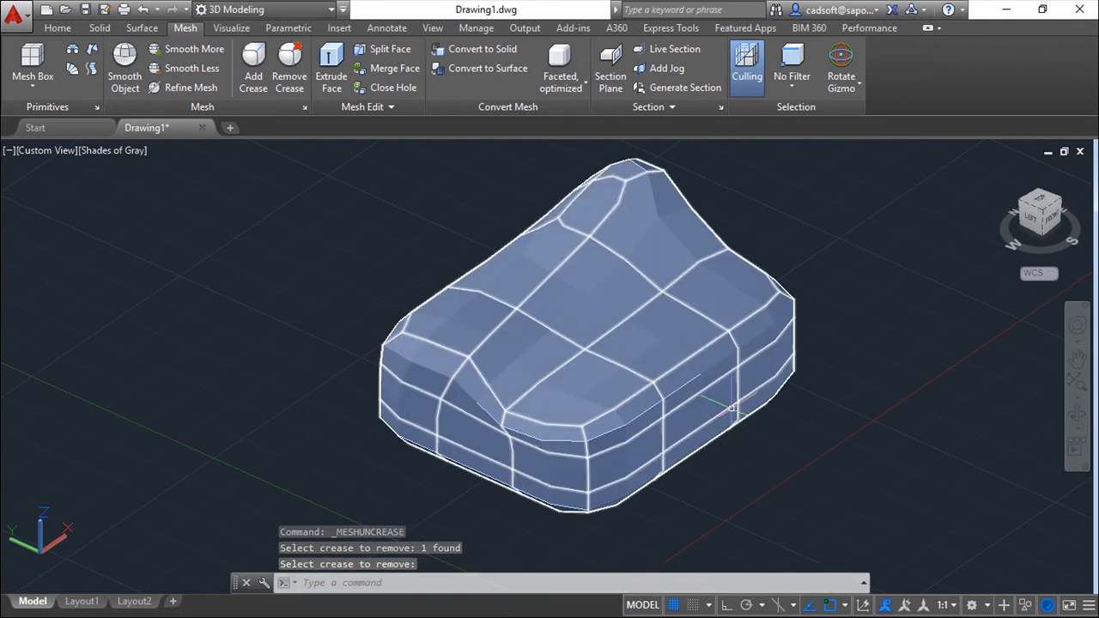
key("Escape")
key("Escape")
mouse_move(681, 384)
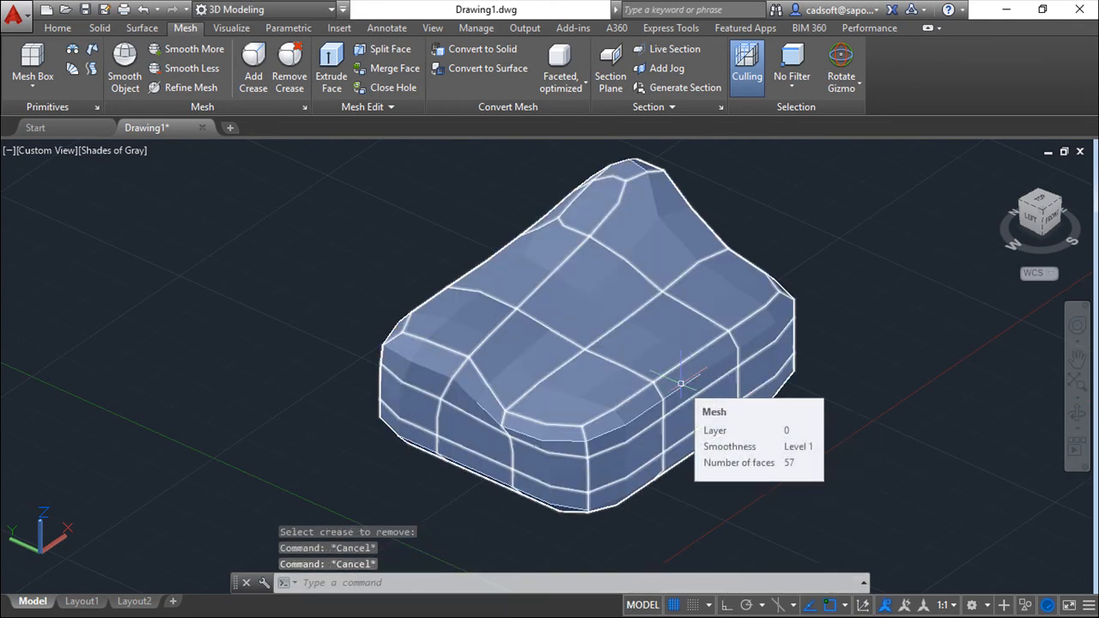
Merge the middle and north top faces along the mesh's west side into one face
left_click(375, 69)
left_click(434, 319)
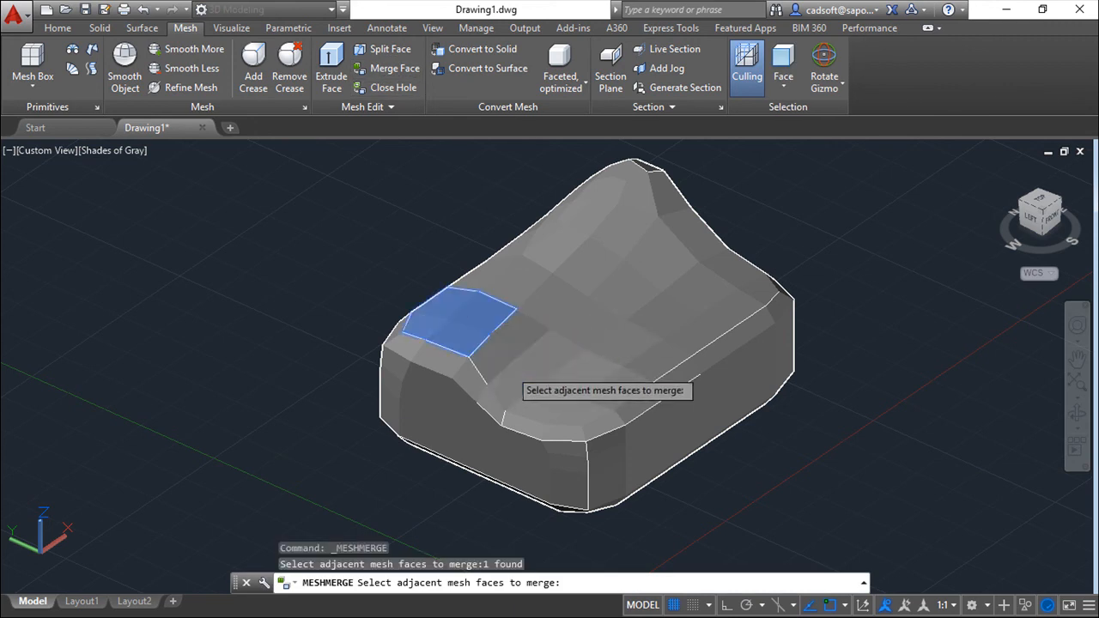
left_click(525, 359)
key("Return")
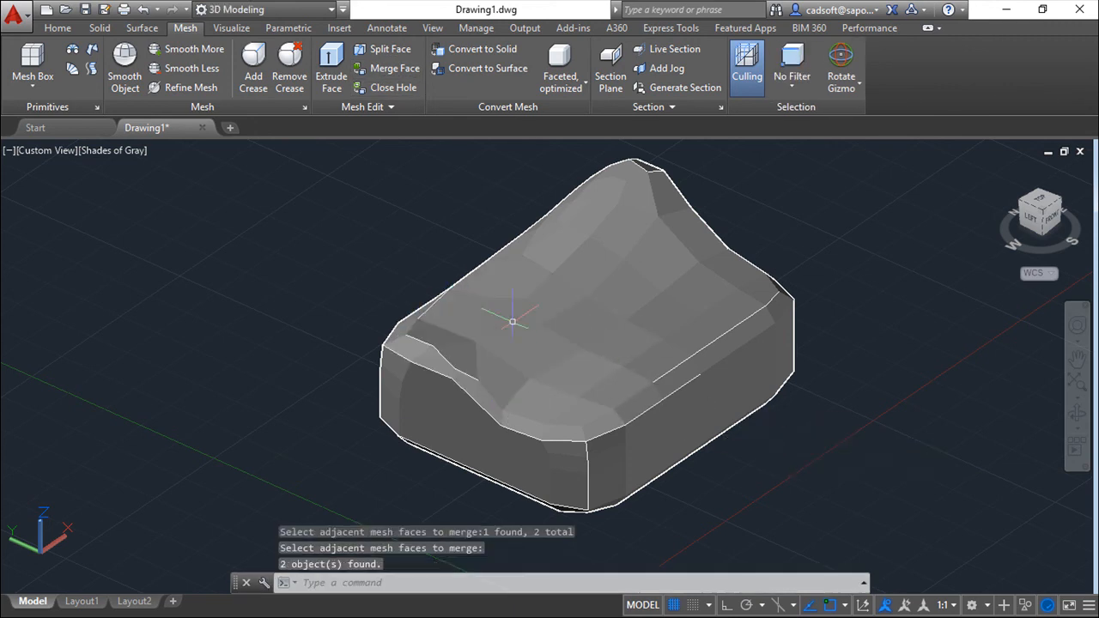
Split the central top face of the mesh between a point on its front edge and a point on the opposite edge
middle_click_drag(314, 459, 287, 413, "shift")
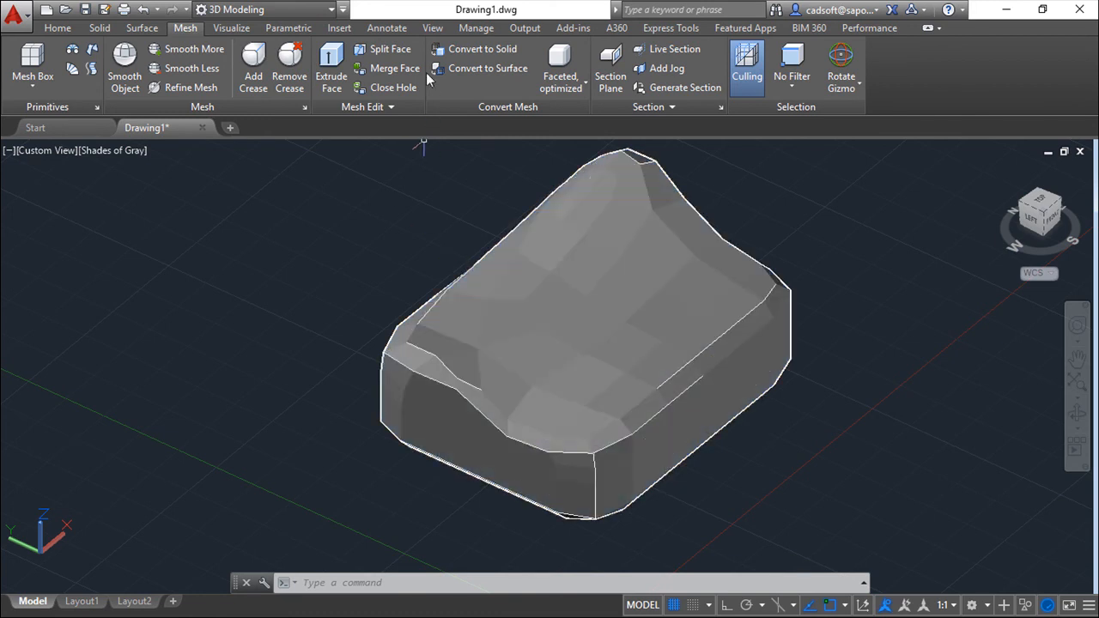
left_click(391, 50)
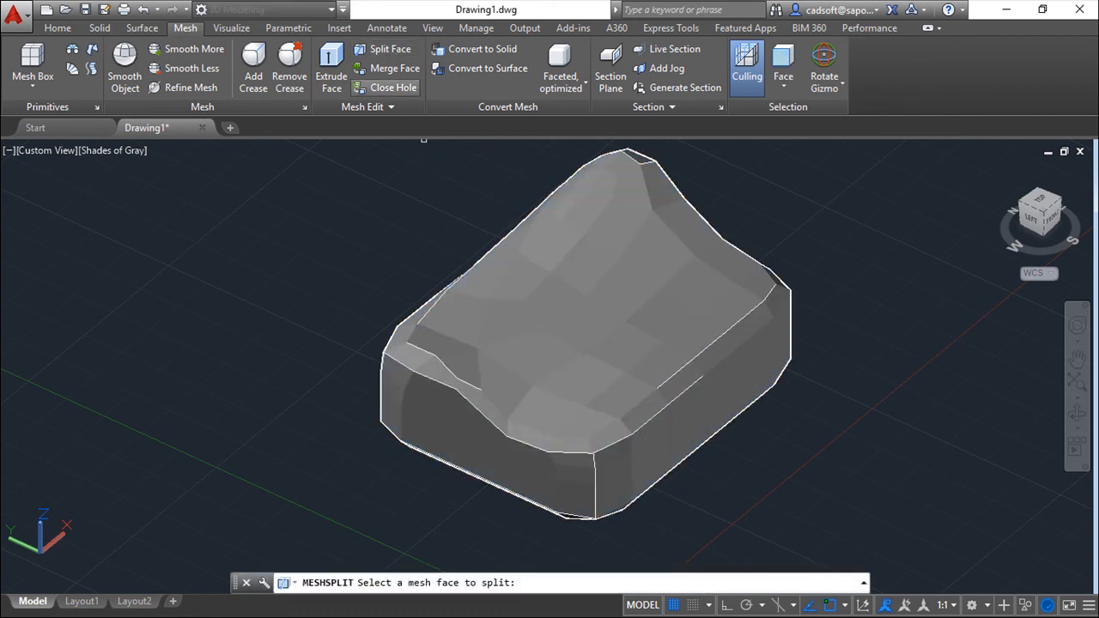
left_click(601, 306)
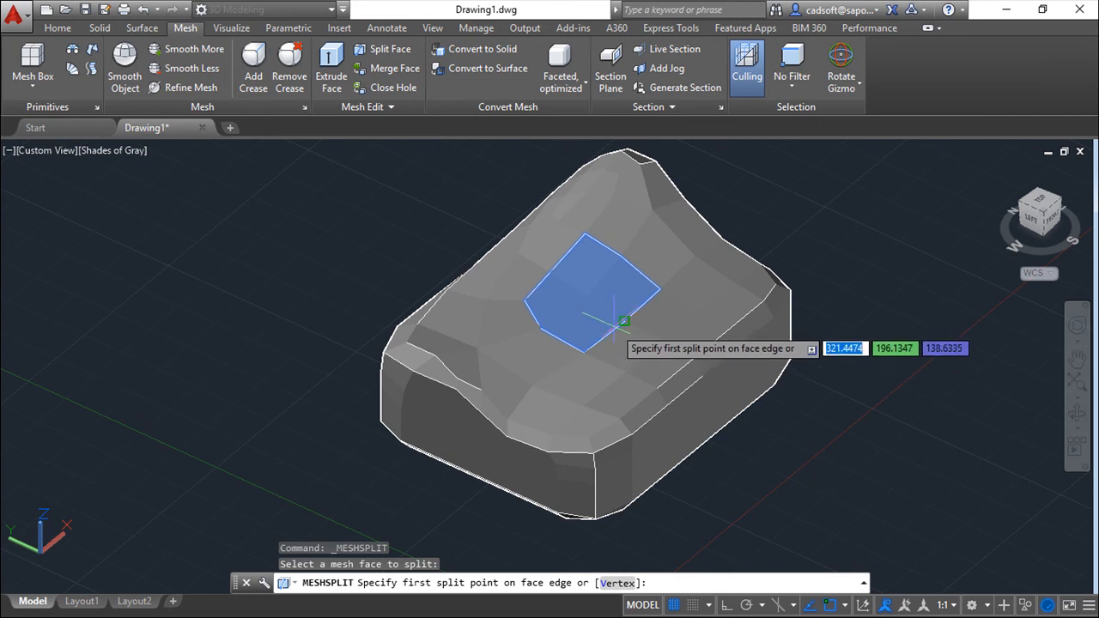
left_click(603, 342)
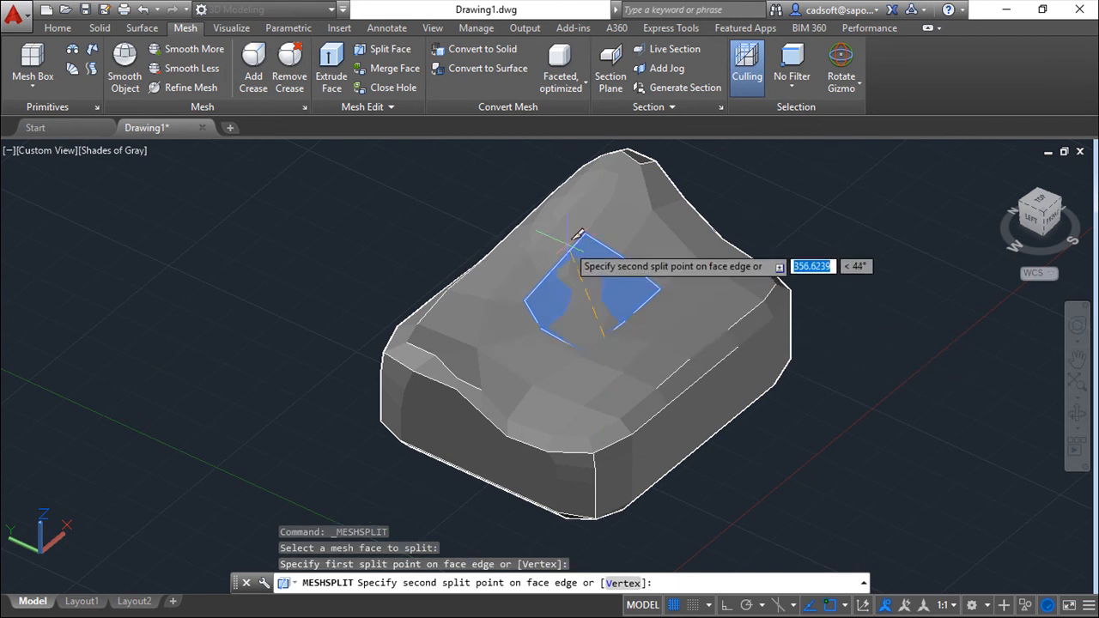
left_click(554, 230)
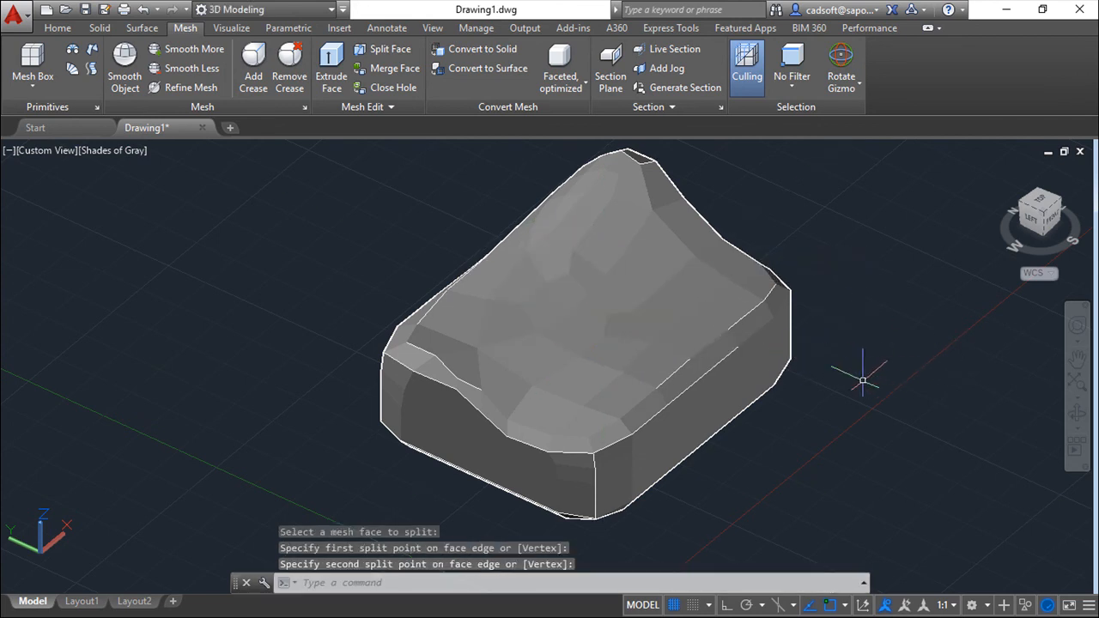
key("Escape")
key("Escape")
left_click(610, 310)
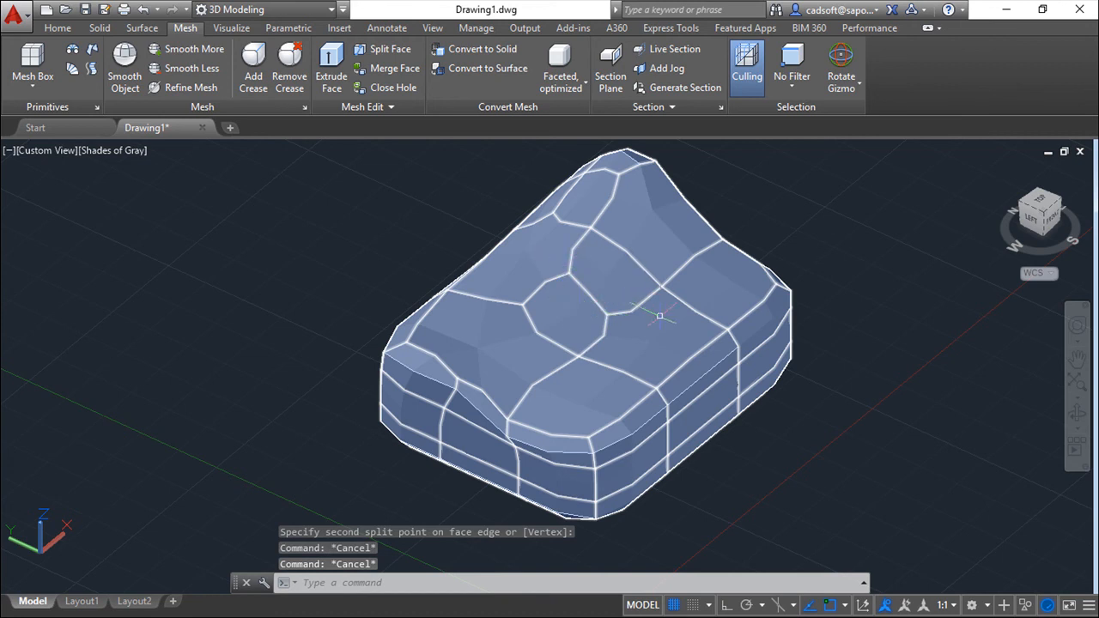
middle_click_drag(901, 400, 773, 422, "shift")
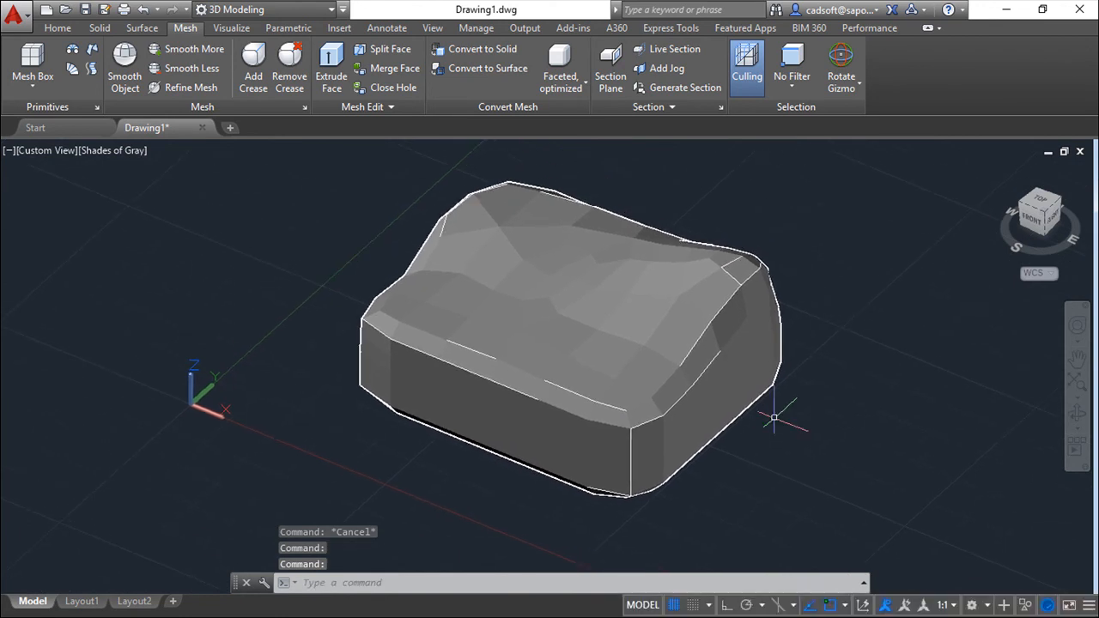